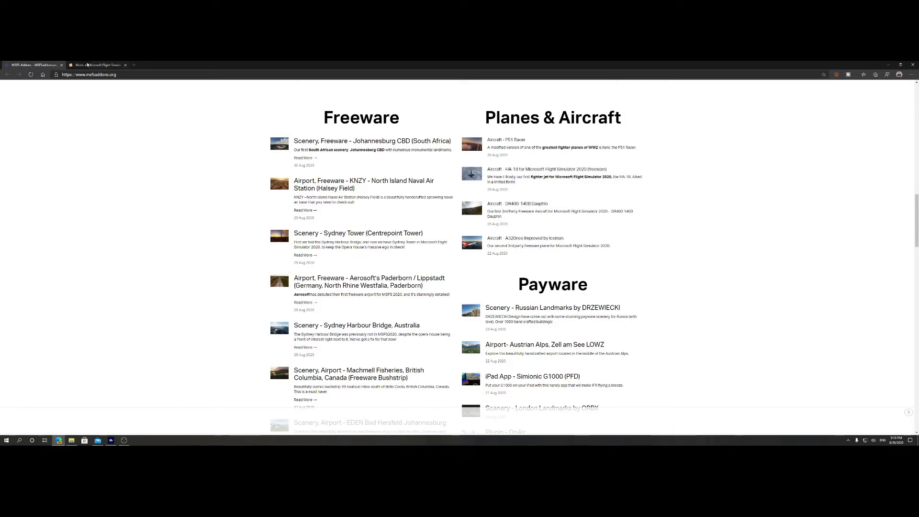
# Switch to the Nexus Mods Microsoft Flight Simulator mods page
pyautogui.click(87, 64)
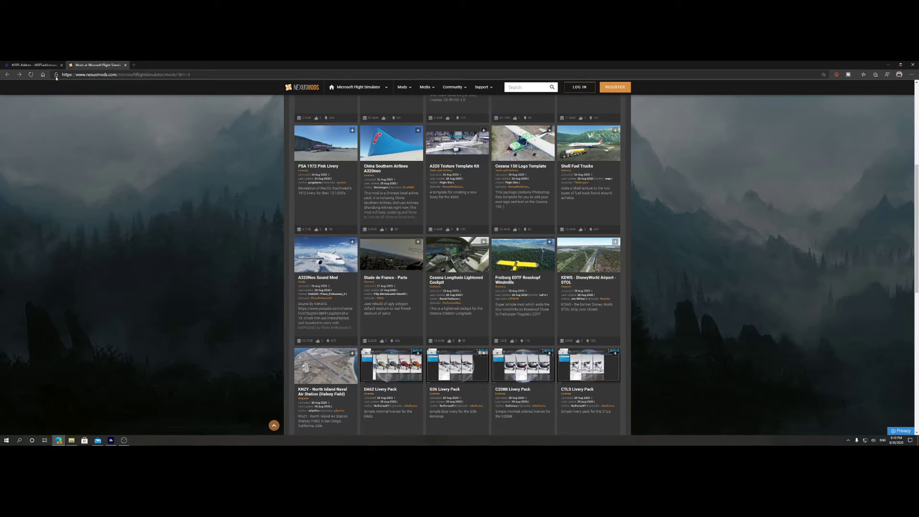
# Return to the msfsaddons.org article list
pyautogui.click(33, 64)
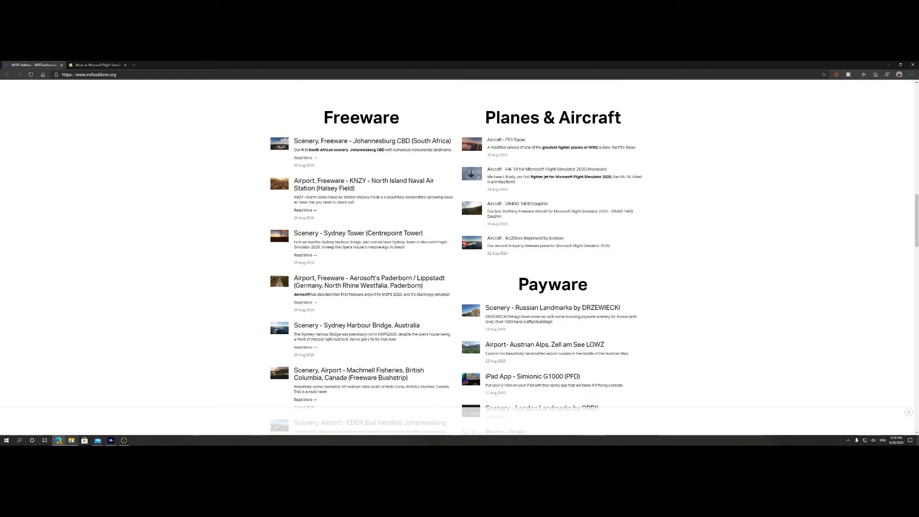
# Extract p51.rar in Downloads into its own p51 folder using 7-Zip
pyautogui.click(72, 440)
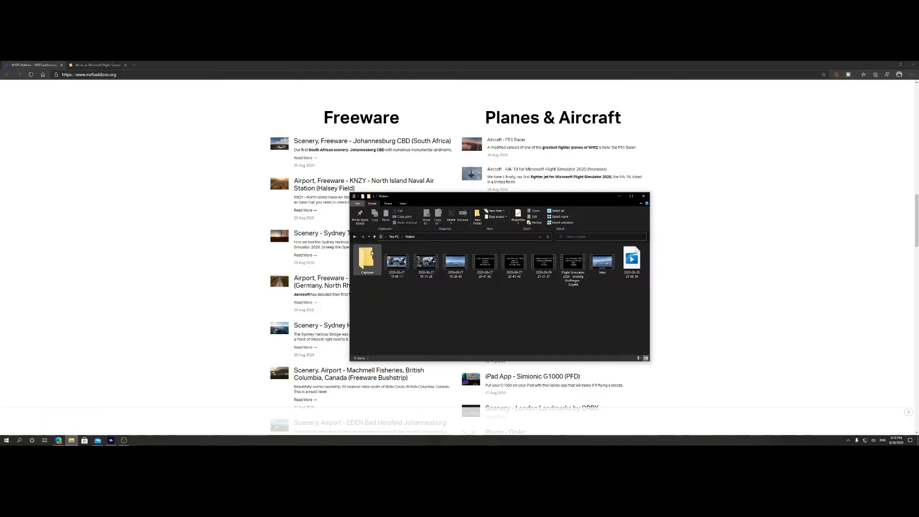
pyautogui.click(393, 238)
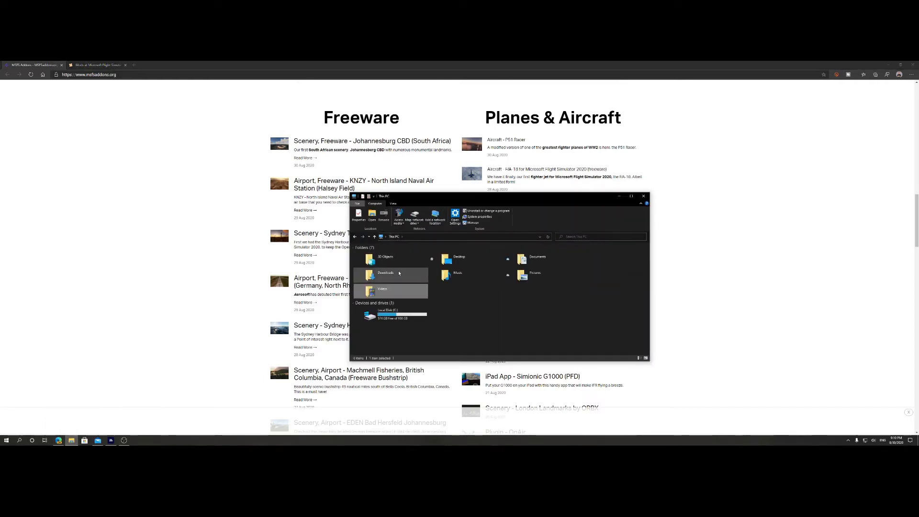
pyautogui.doubleClick(399, 271)
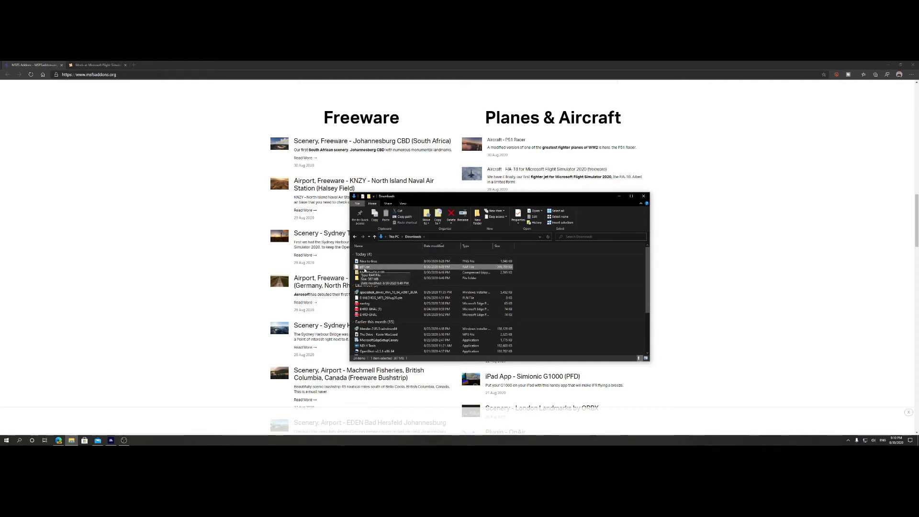
pyautogui.rightClick(368, 270)
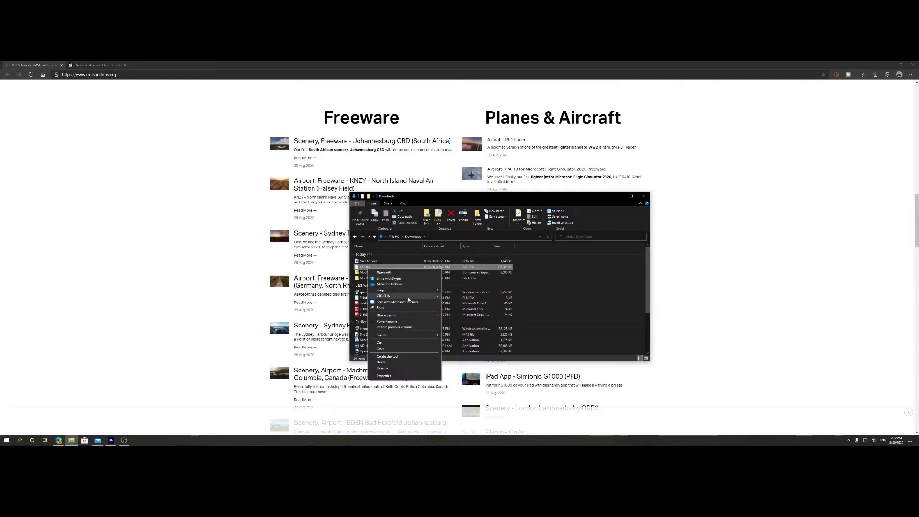
pyautogui.moveTo(402, 290)
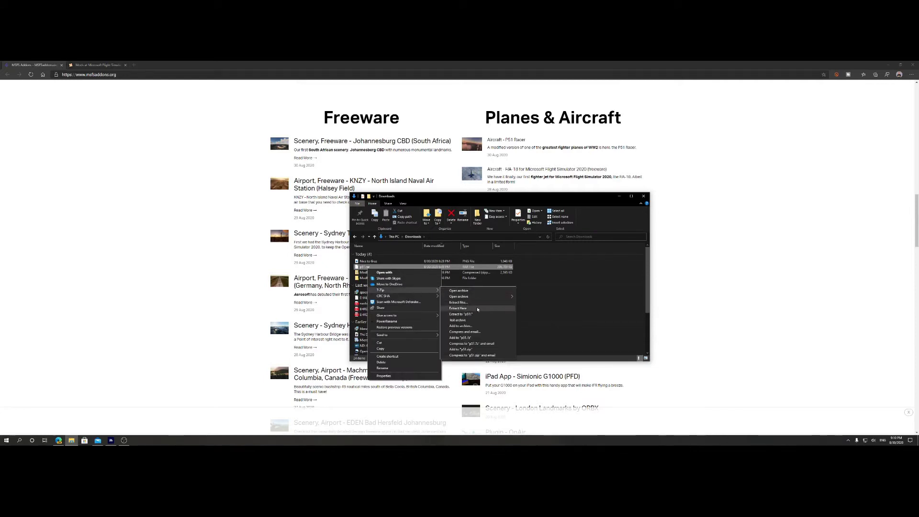
pyautogui.click(474, 315)
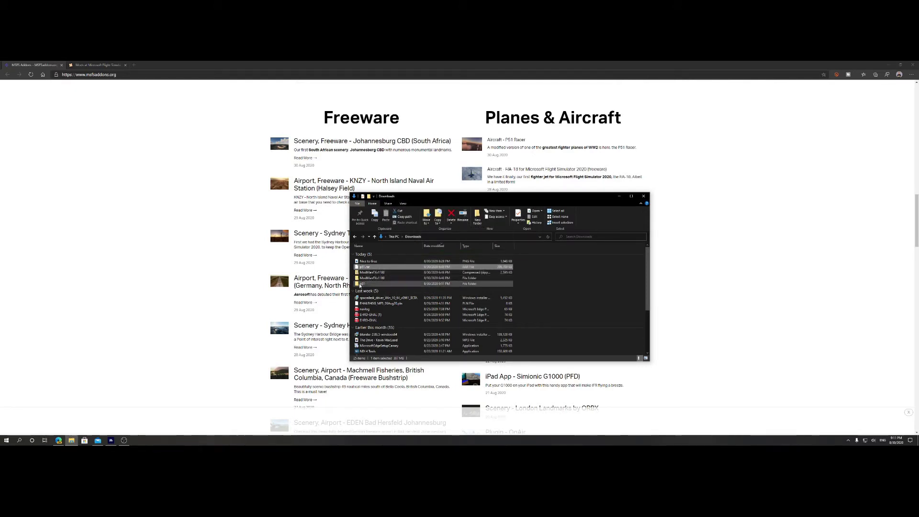
# Look inside the extracted p51 folder, then return to Downloads and select it
pyautogui.doubleClick(377, 284)
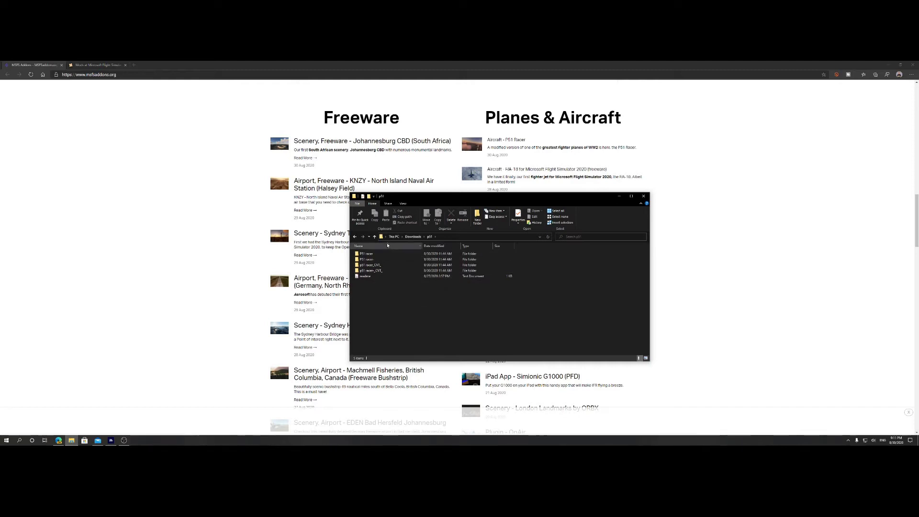
pyautogui.click(415, 238)
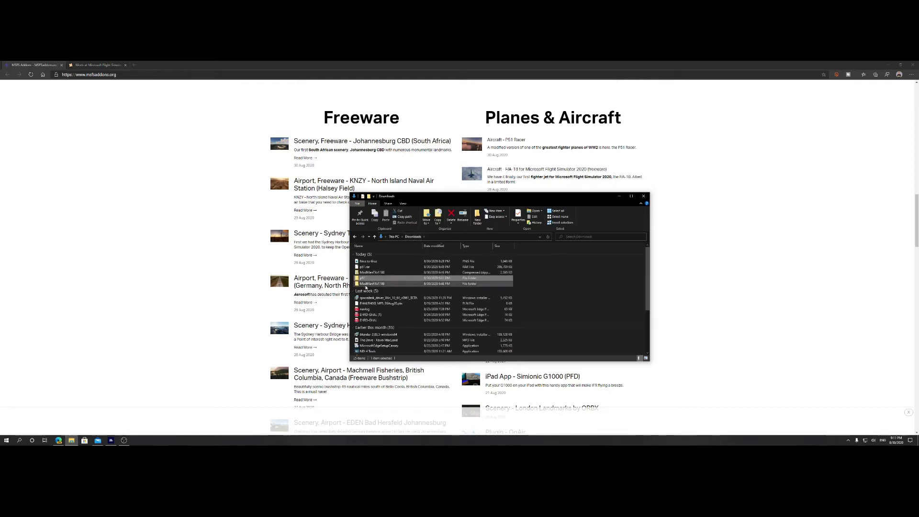
pyautogui.moveTo(364, 279)
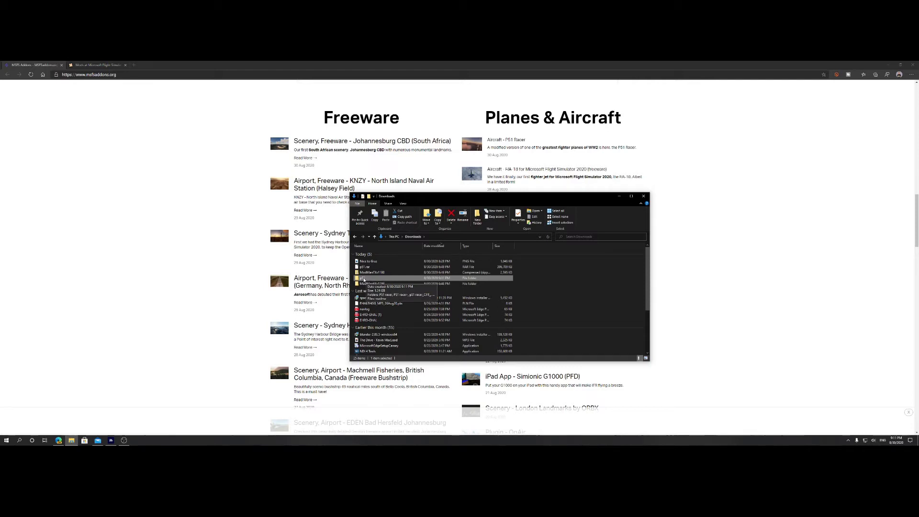
pyautogui.click(364, 279)
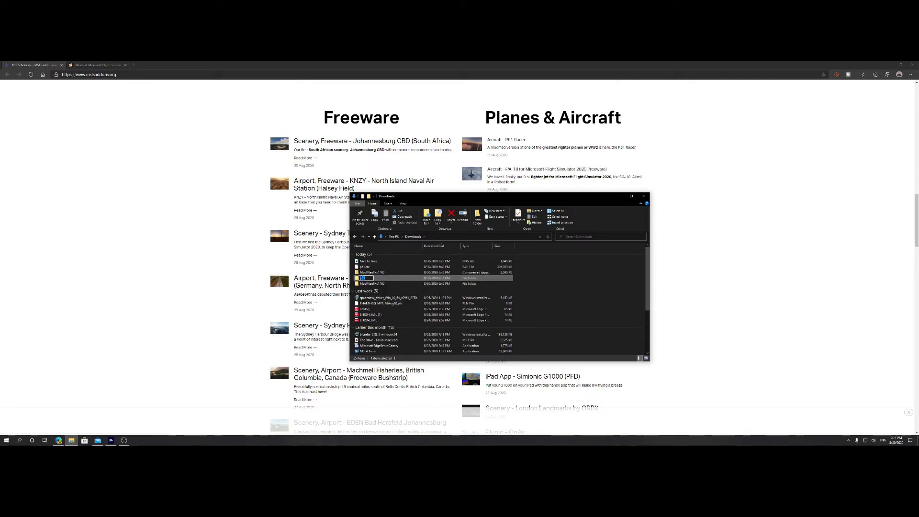
# Open the p51 readme in Notepad and highlight the words 'four folders'
pyautogui.press('Return')
pyautogui.doubleClick(364, 279)
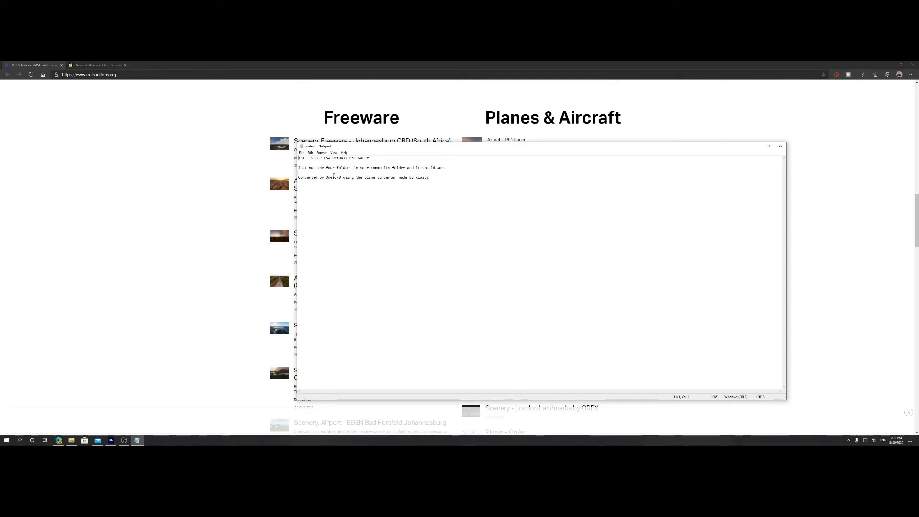
pyautogui.moveTo(327, 168); pyautogui.dragTo(357, 168)
# Close the readme and navigate a second Explorer window to %localappdata%\Packages
pyautogui.click(780, 146)
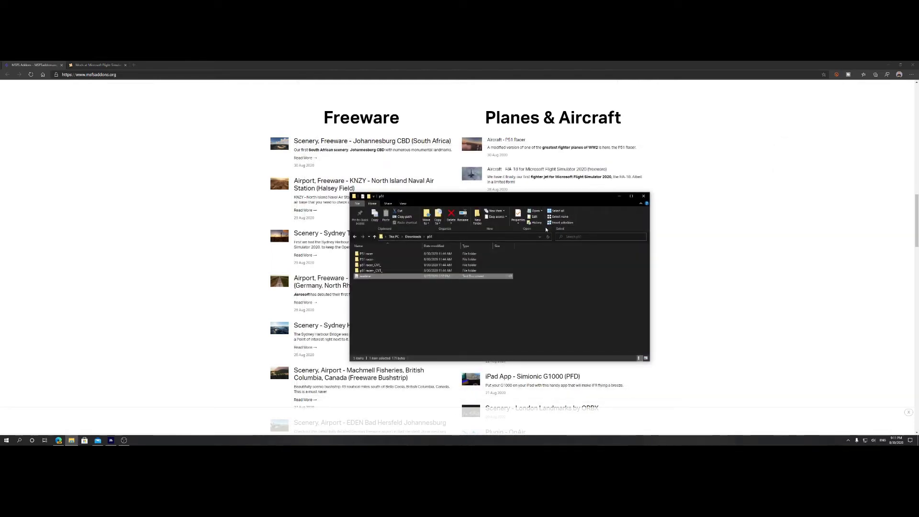
pyautogui.press('super+e')
pyautogui.click(425, 243)
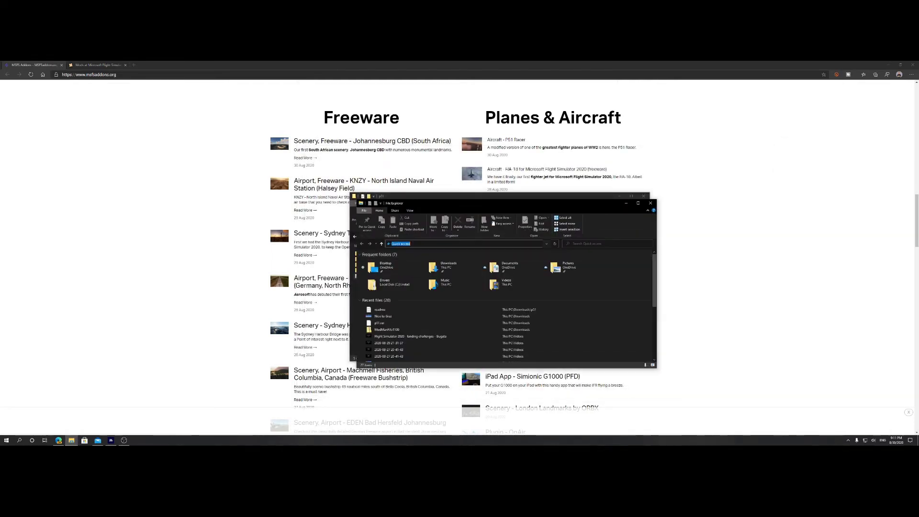
pyautogui.write('%')
pyautogui.write('calapp')
pyautogui.write('%')
pyautogui.press('Return')
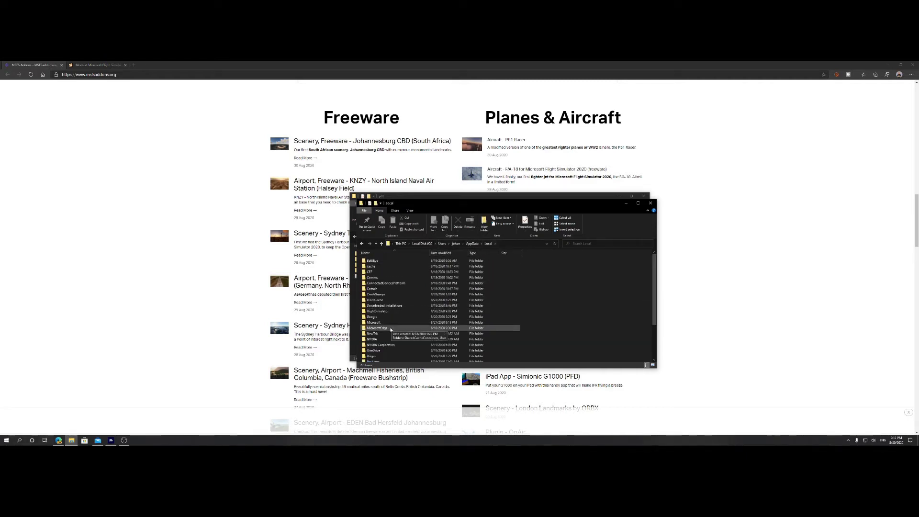
pyautogui.scroll(-1, 391, 334)
pyautogui.scroll(-1, 381, 347)
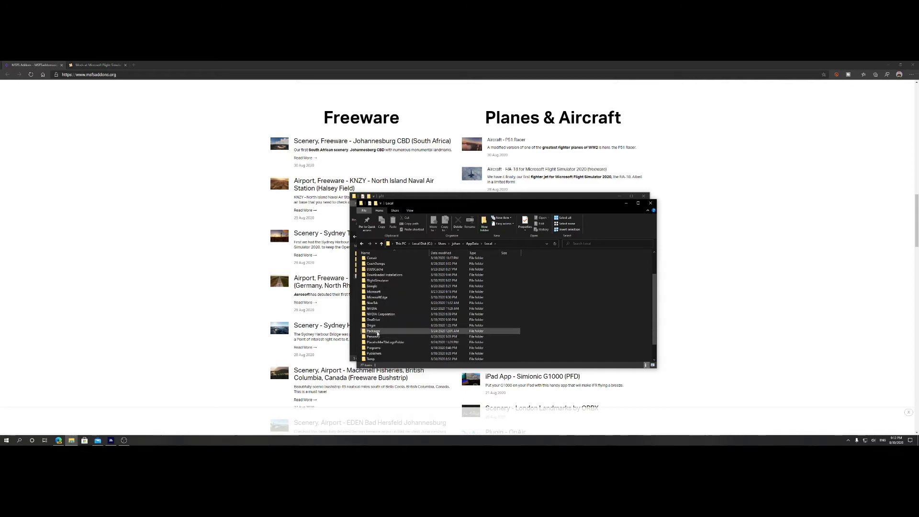
pyautogui.doubleClick(377, 332)
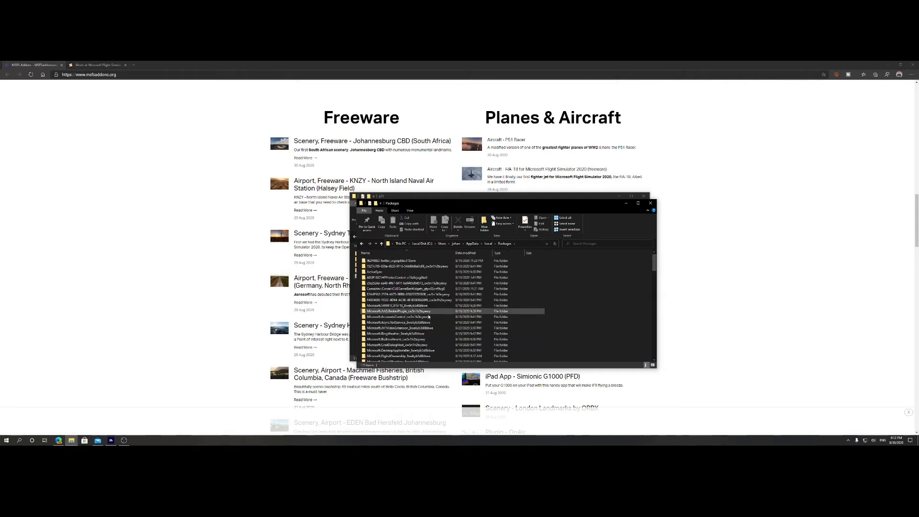
pyautogui.scroll(-2, 421, 318)
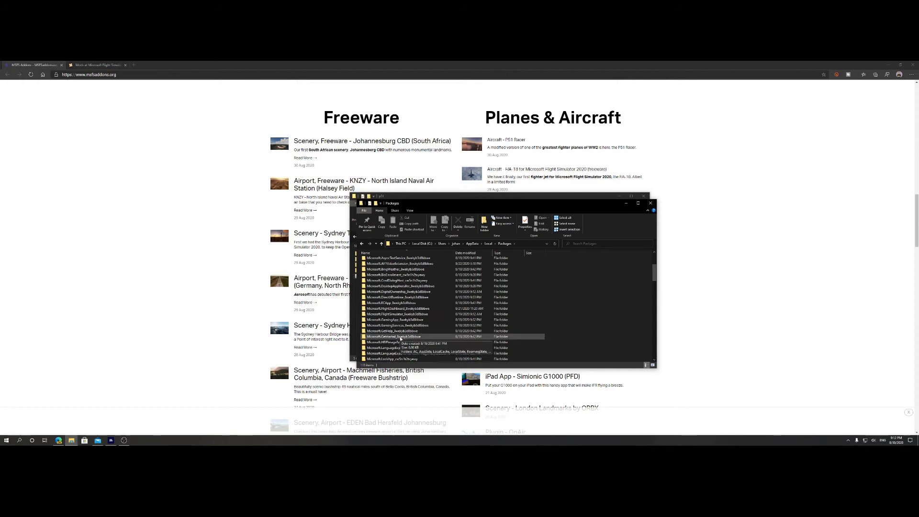
pyautogui.click(410, 316)
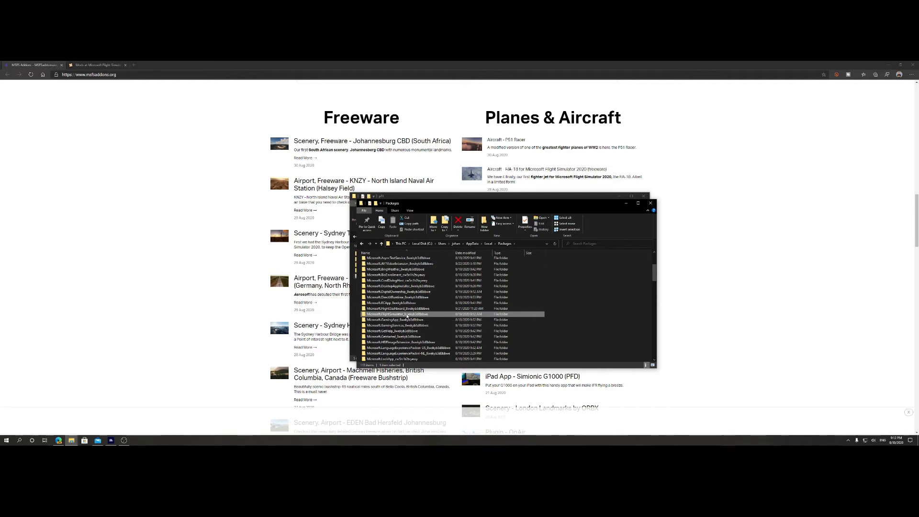
# Open Microsoft.FlightSimulator > LocalCache > Packages > Community
pyautogui.doubleClick(407, 315)
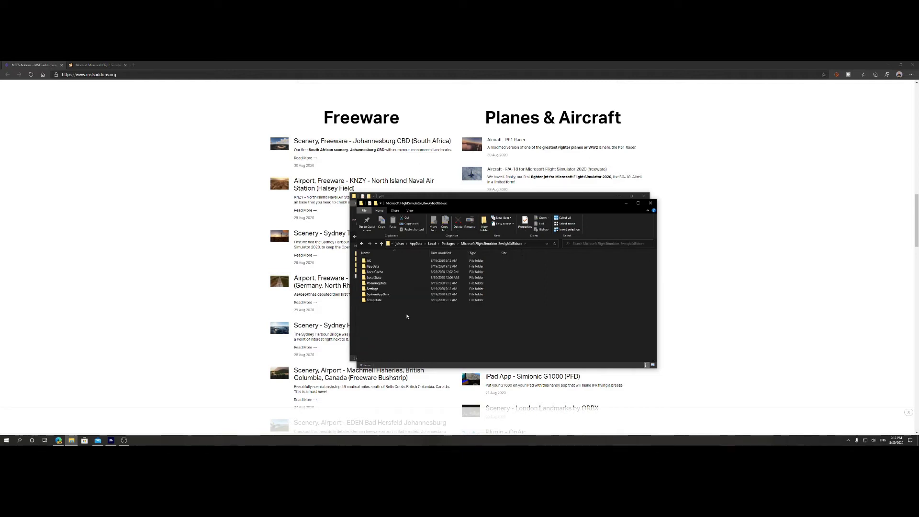
pyautogui.doubleClick(384, 273)
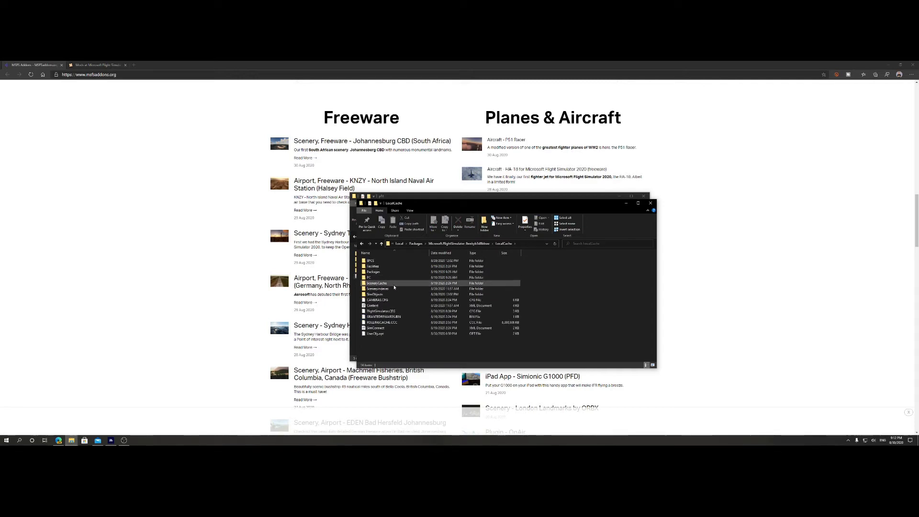
pyautogui.doubleClick(381, 273)
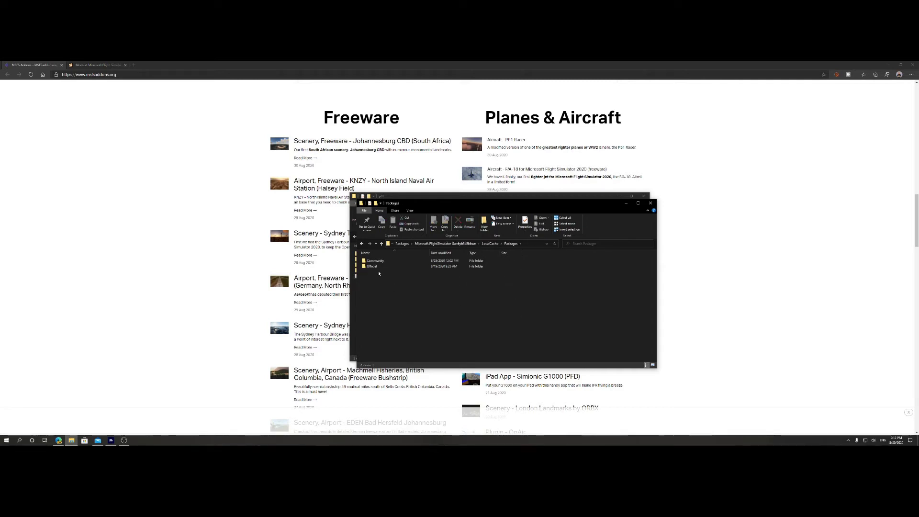
pyautogui.doubleClick(377, 260)
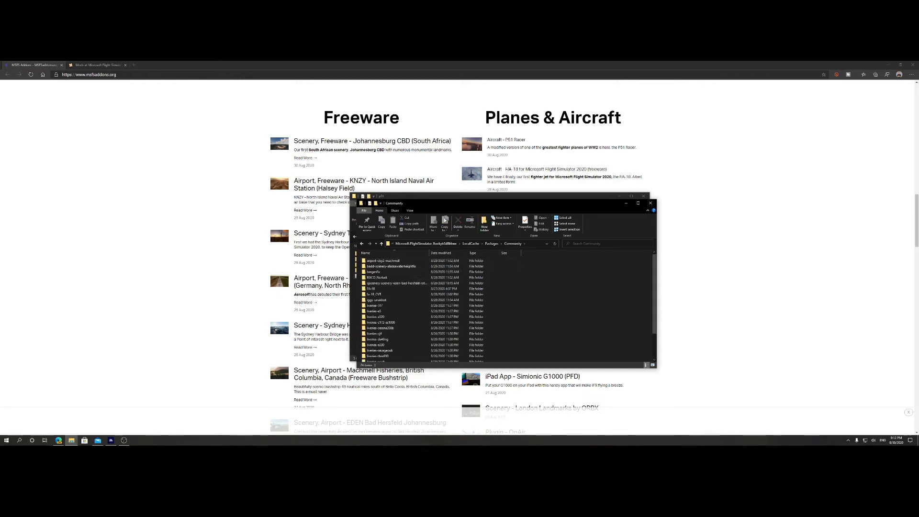
# Paste the four P51 racer folders from p51 into the Community folder
pyautogui.moveTo(431, 207); pyautogui.dragTo(574, 178)
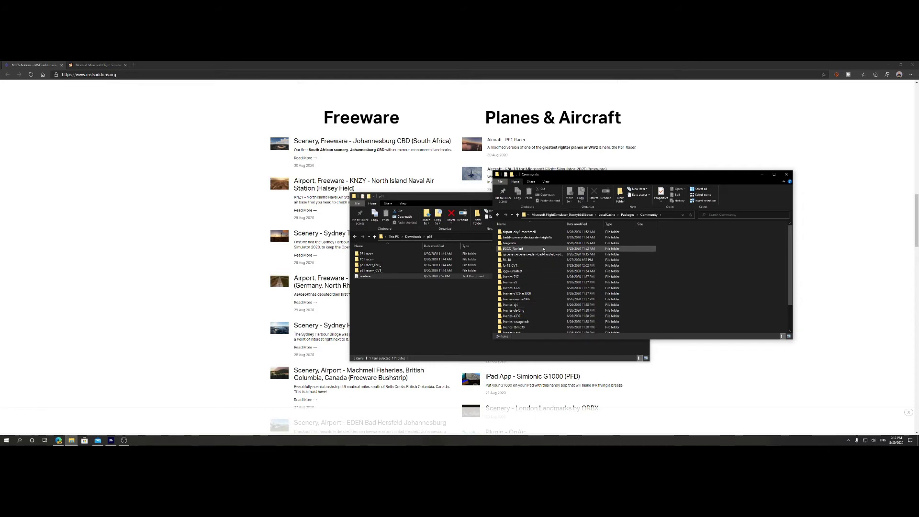
pyautogui.scroll(-2, 529, 308)
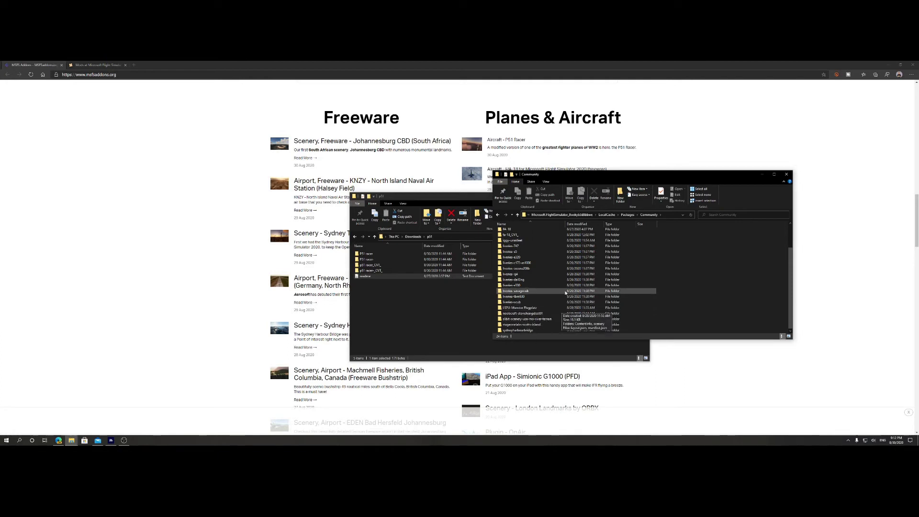
pyautogui.scroll(2, 531, 254)
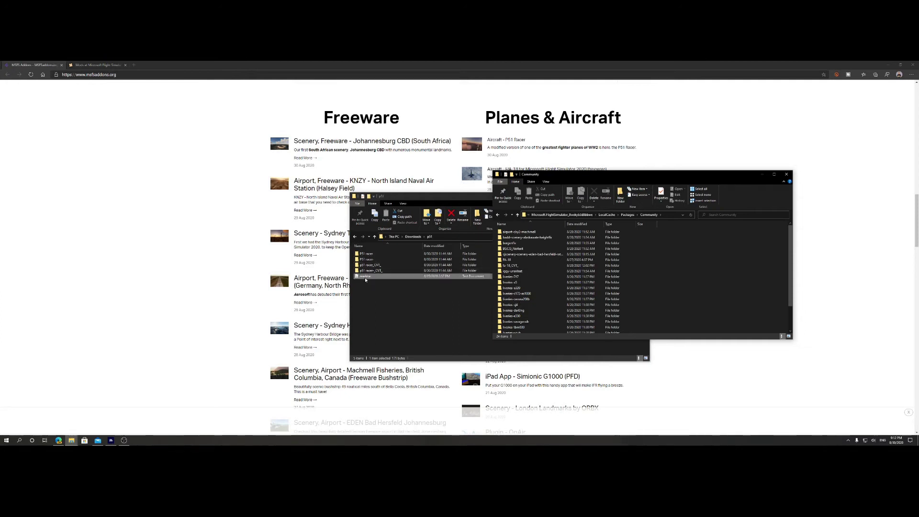
pyautogui.click(366, 253)
pyautogui.keyDown('ctrl'); pyautogui.click(371, 271); pyautogui.keyUp('ctrl')
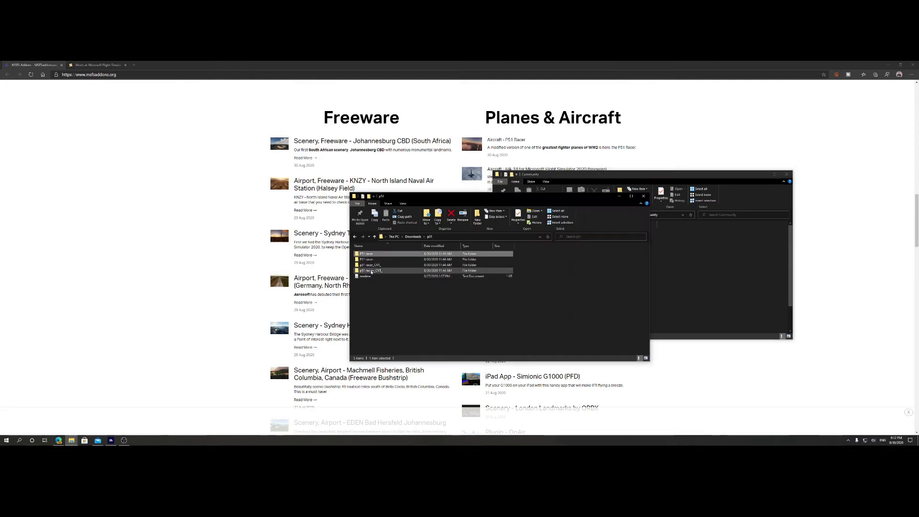
pyautogui.click(558, 178)
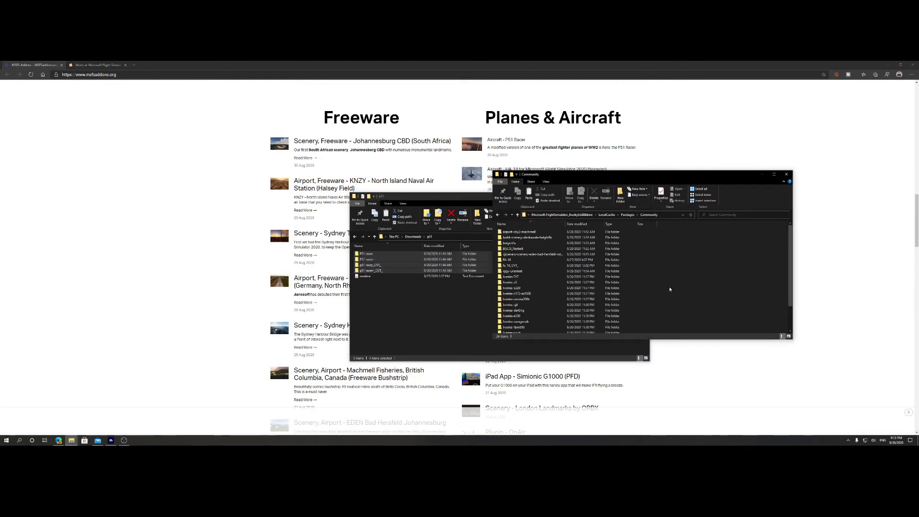
pyautogui.hotkey('ctrl', 'v')
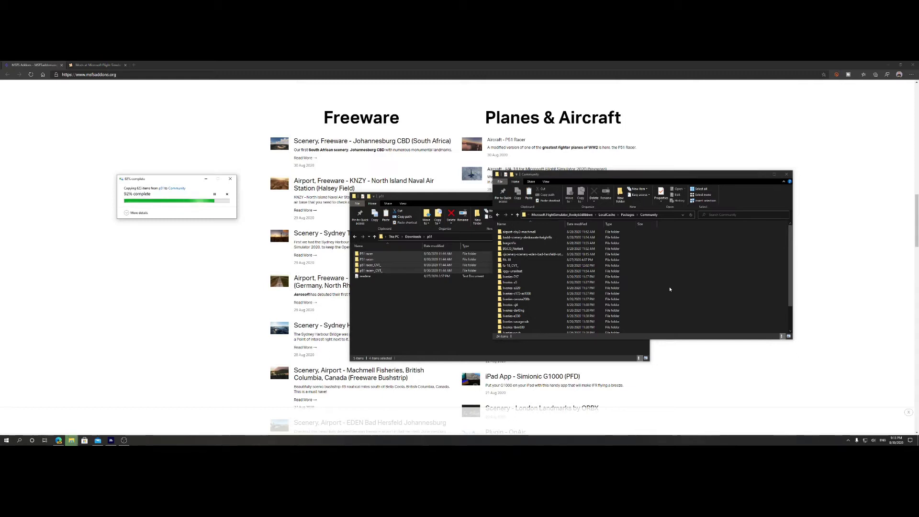
pyautogui.click(667, 285)
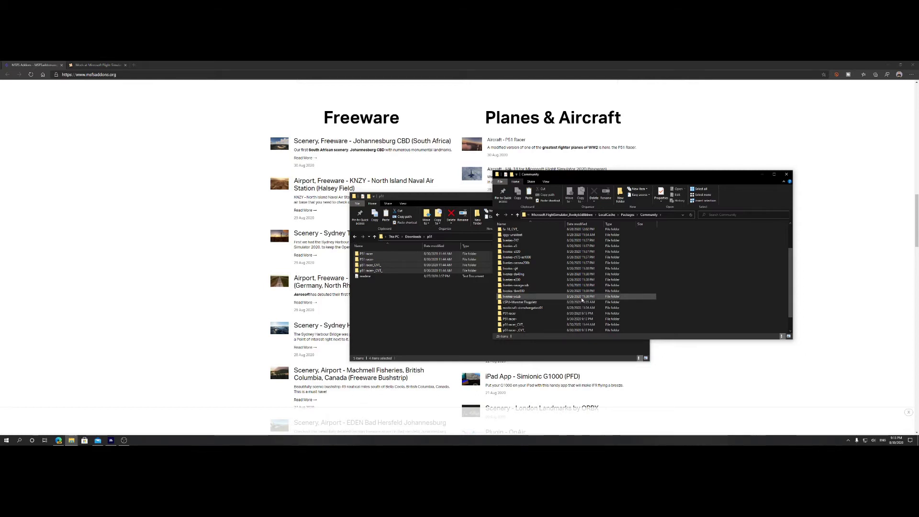
# Open the MSFS Mod Manager (ModManFX) article from the Essentials list and read it
pyautogui.click(197, 250)
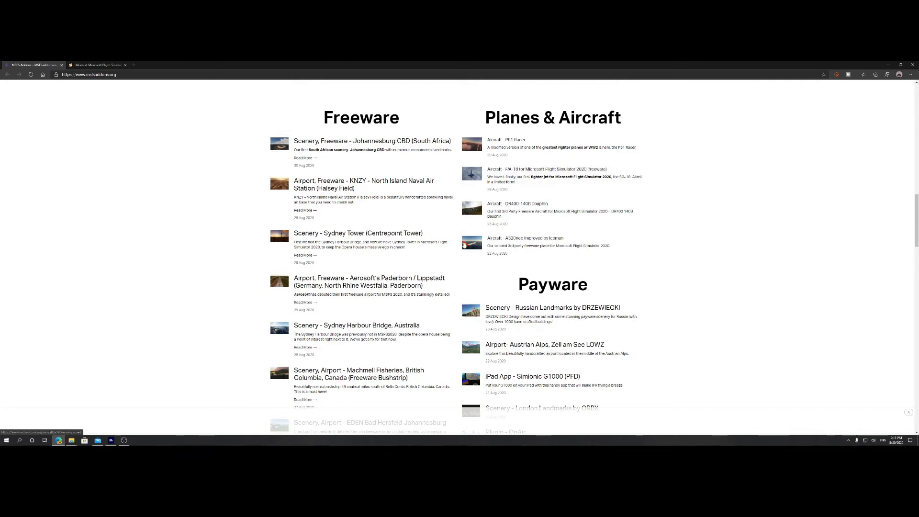
pyautogui.scroll(-1, 597, 266)
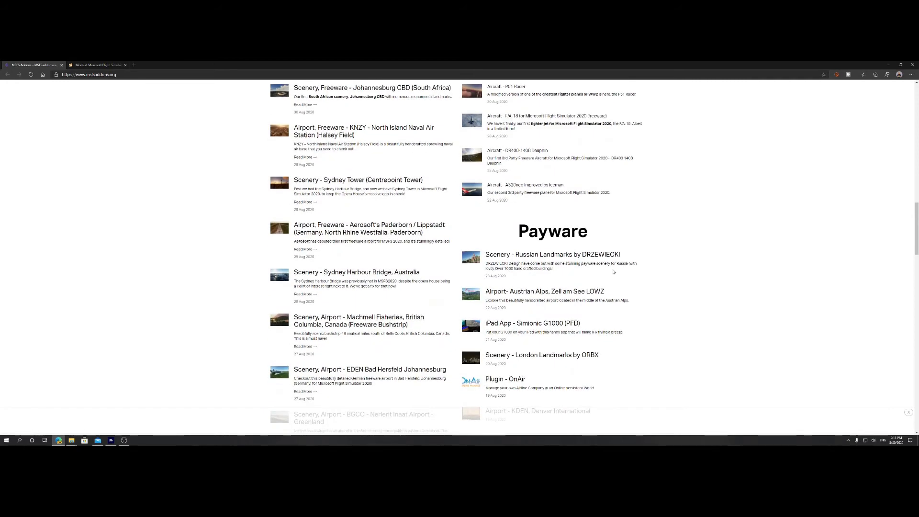
pyautogui.scroll(3, 596, 267)
pyautogui.scroll(3, 597, 267)
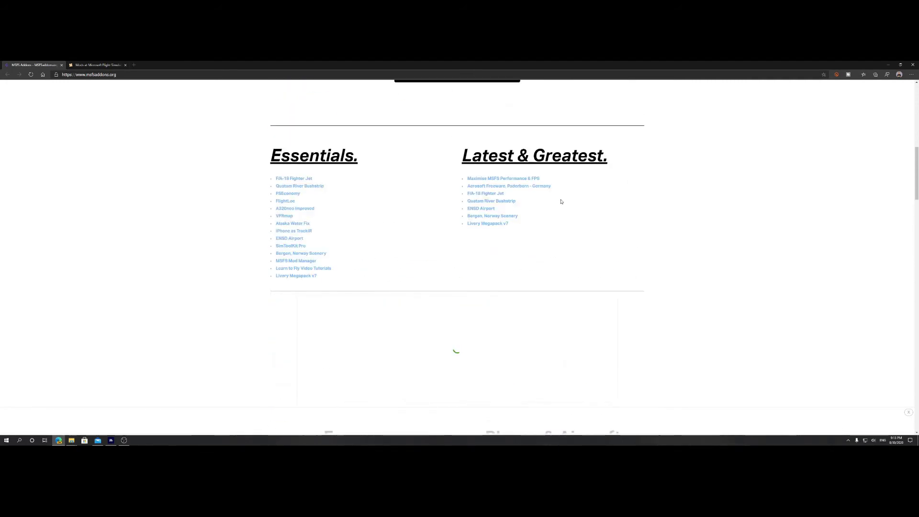
pyautogui.scroll(1, 561, 203)
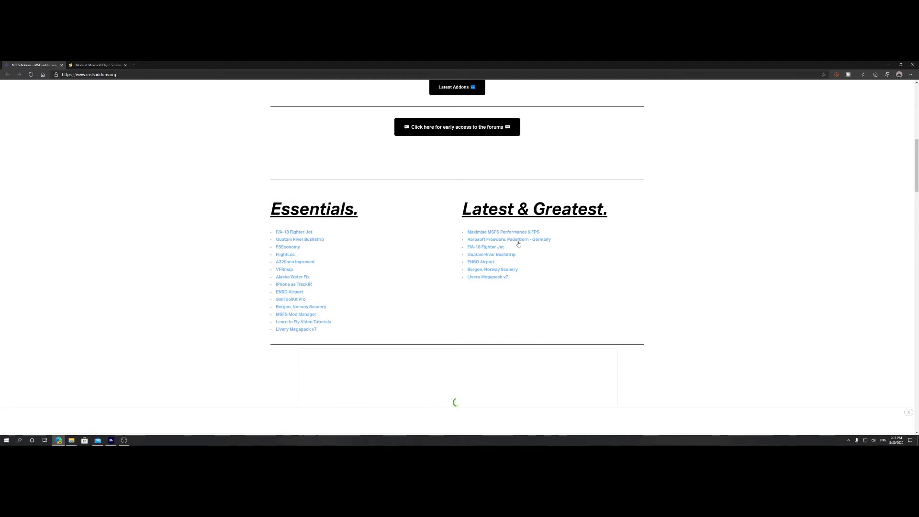
pyautogui.click(293, 315)
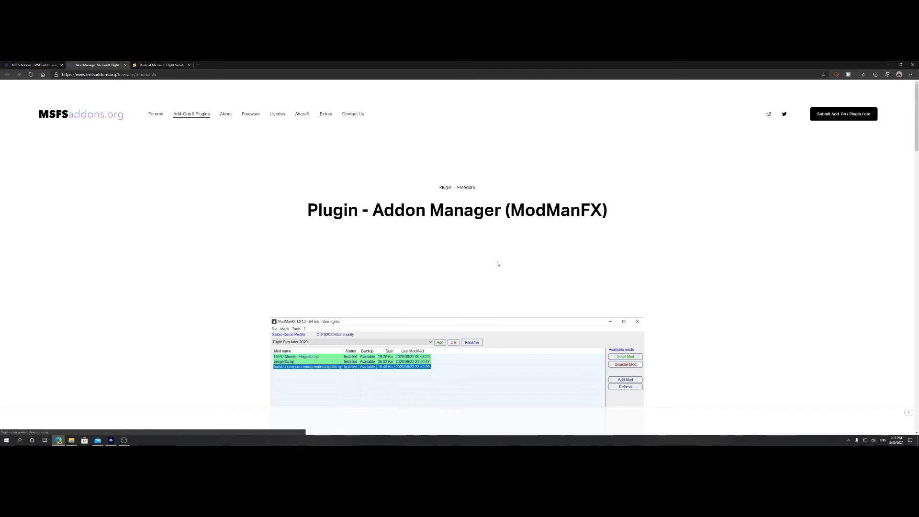
pyautogui.scroll(-2, 503, 259)
pyautogui.scroll(-2, 546, 208)
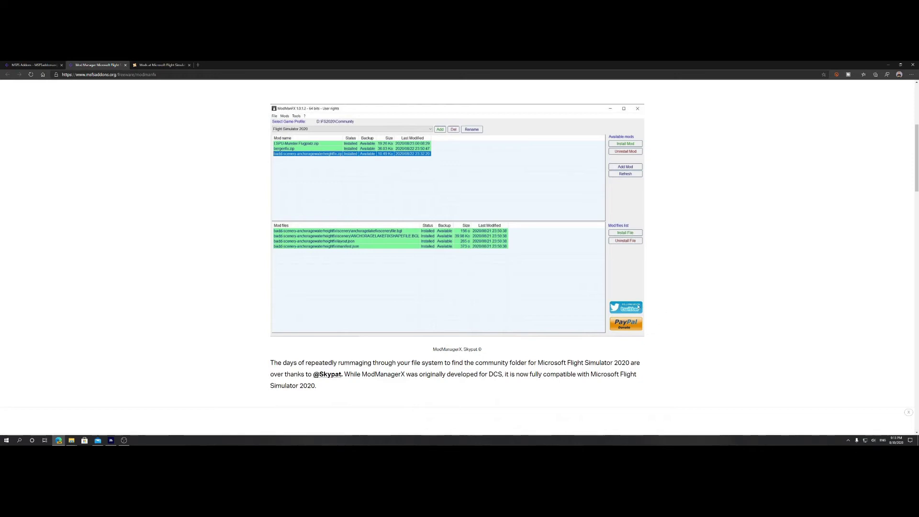
pyautogui.scroll(-1, 477, 320)
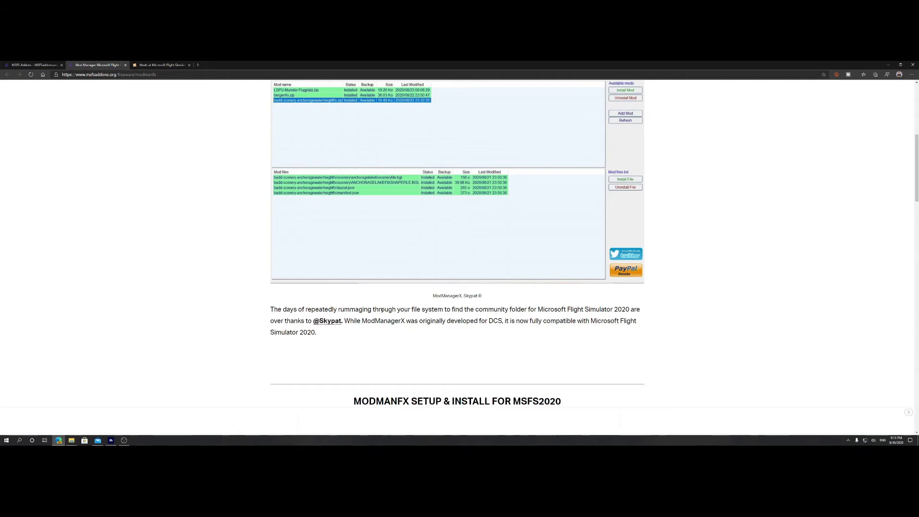
pyautogui.scroll(-2, 403, 316)
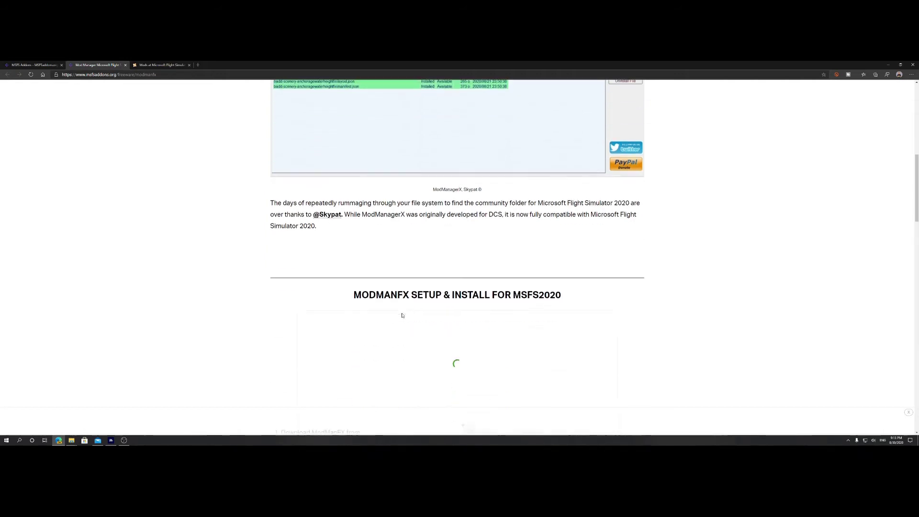
pyautogui.click(71, 441)
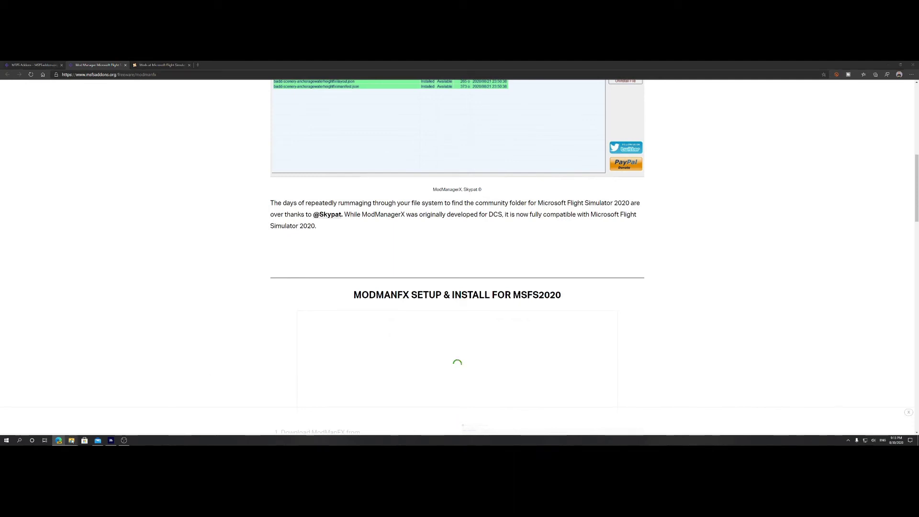
# Launch ModManFX64.exe from the ModManFX folder in Downloads
pyautogui.click(58, 420)
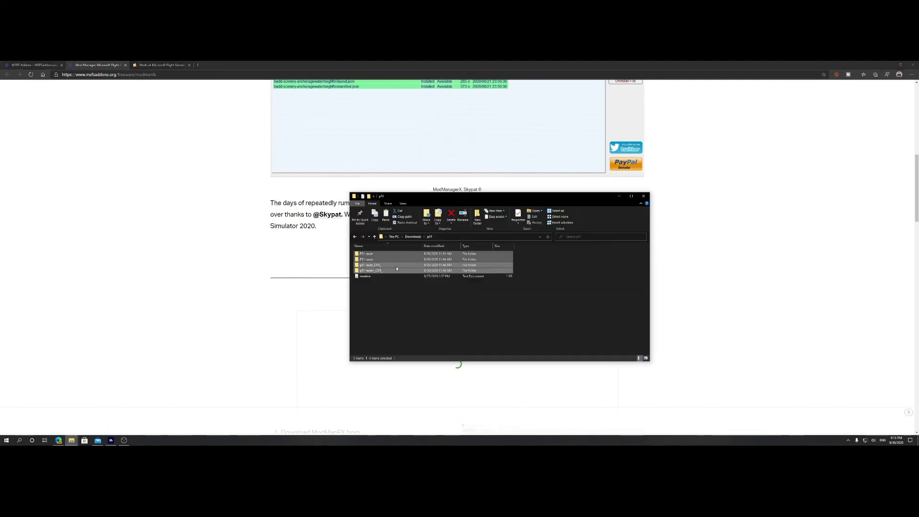
pyautogui.click(414, 237)
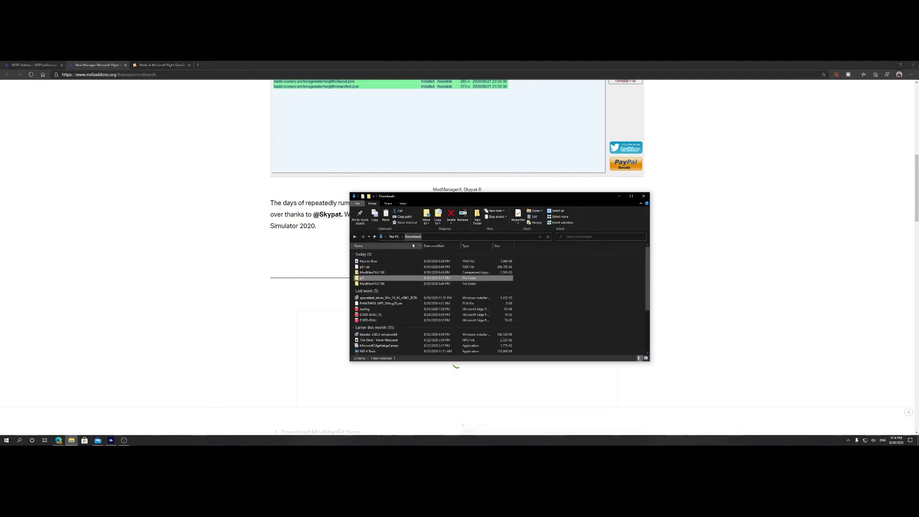
pyautogui.click(375, 284)
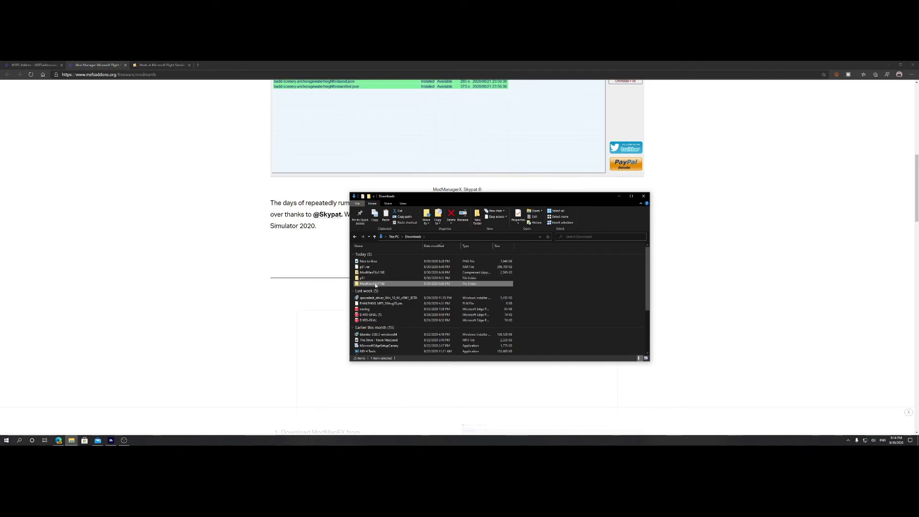
pyautogui.doubleClick(375, 284)
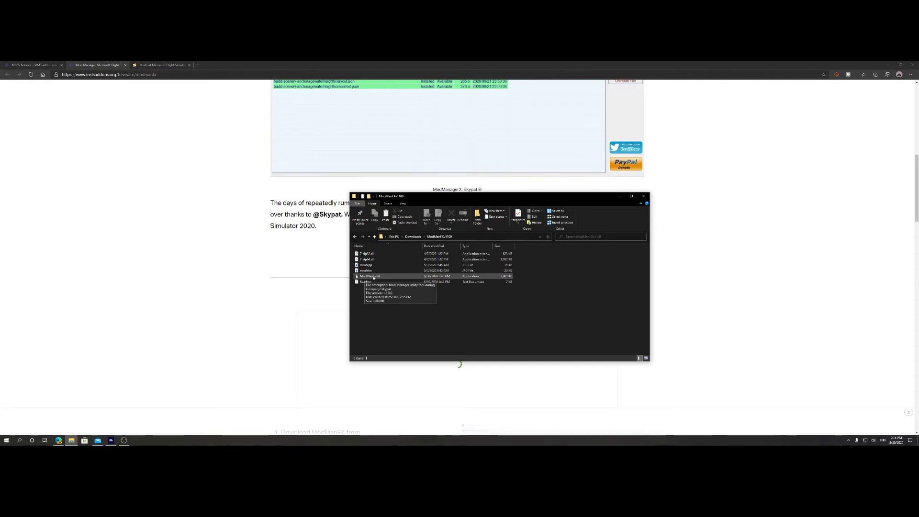
pyautogui.doubleClick(376, 277)
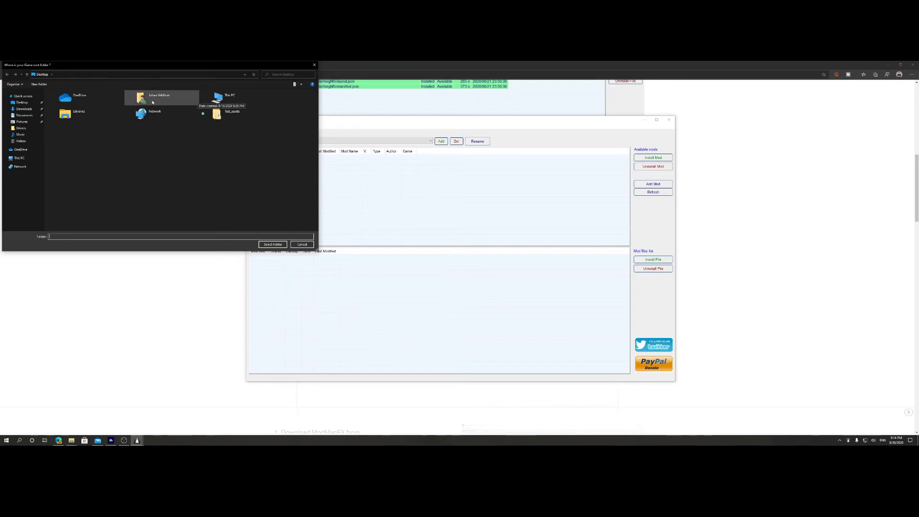
# Paste the Community folder path into ModManFX's folder chooser and select it as the game mod folder
pyautogui.click(72, 441)
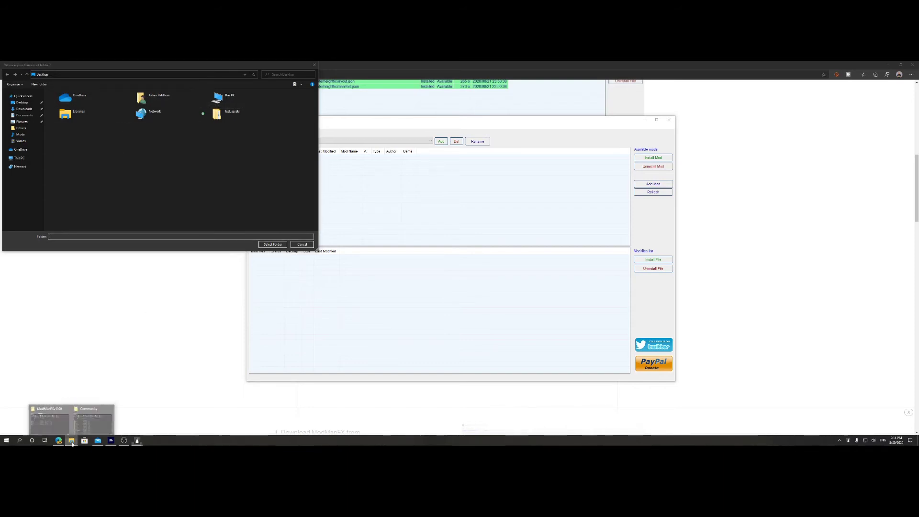
pyautogui.click(92, 422)
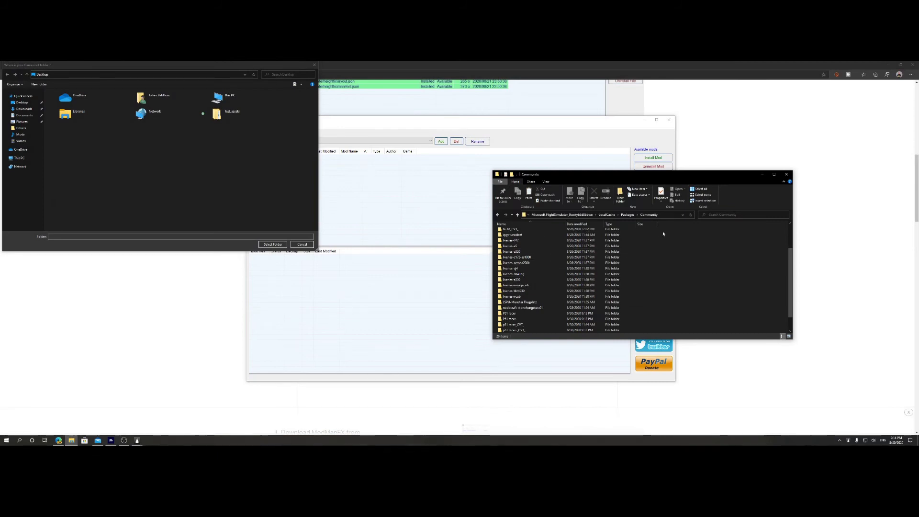
pyautogui.click(668, 215)
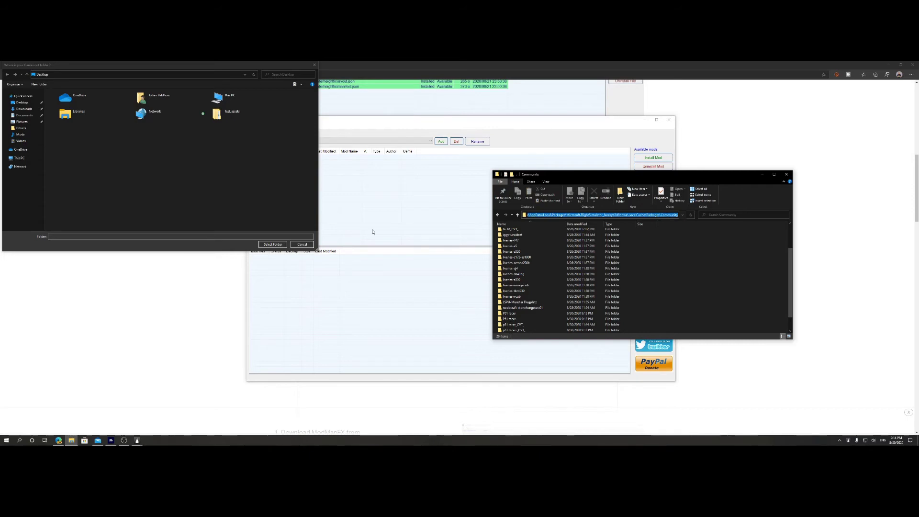
pyautogui.click(68, 75)
pyautogui.write('C:\\Users\\johan\\AppData\\Local\\Packages\\Microsoft.FlightSimulator_8wekyb3d8bbwe\\LocalCache\\Packages\\Community')
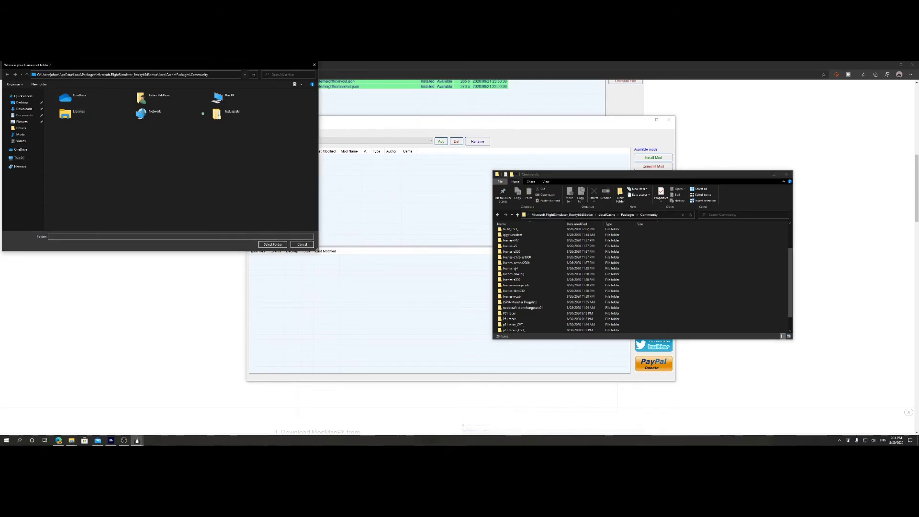
pyautogui.press('Return')
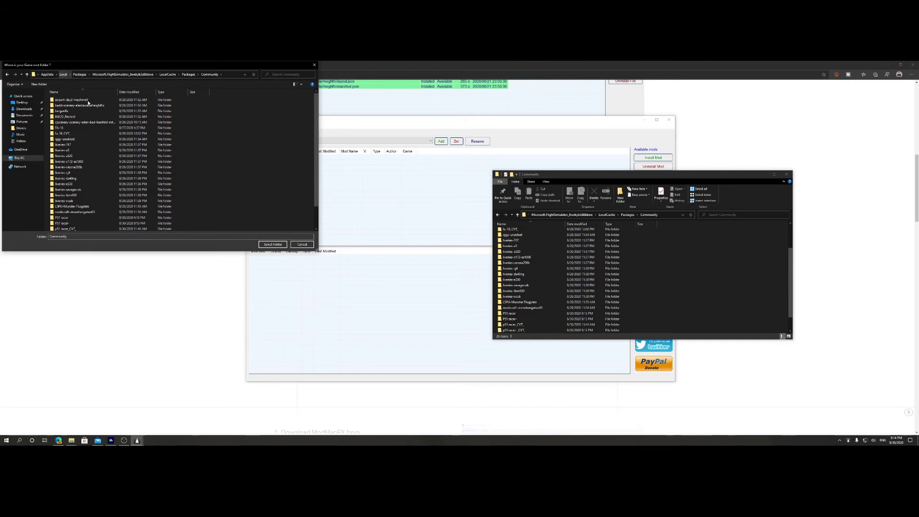
pyautogui.click(272, 245)
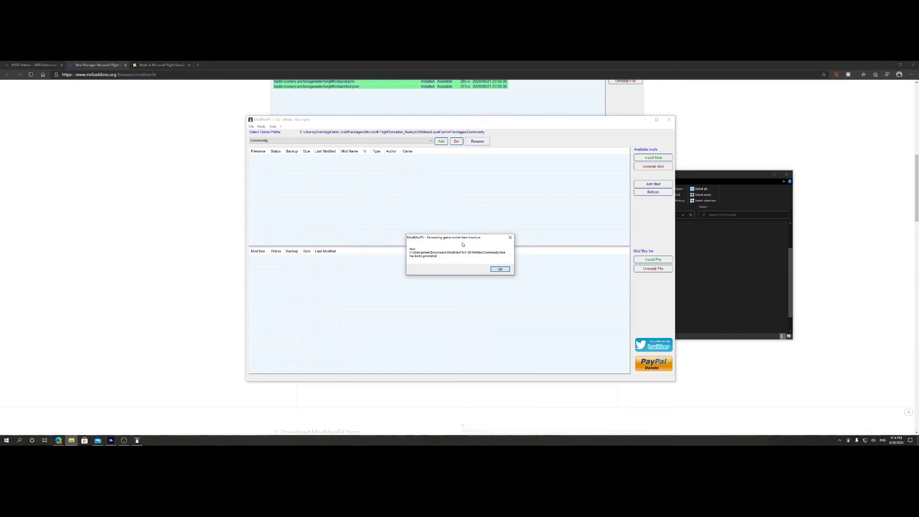
# Dismiss the tree-generated message with OK
pyautogui.click(501, 270)
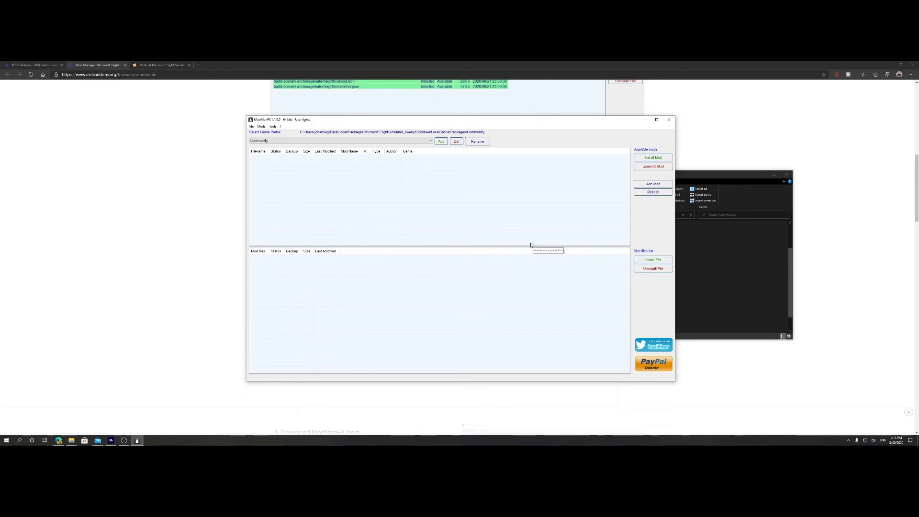
# Select the four P51 racer folders in Community and drag them out, then return to ModManFX
pyautogui.click(691, 175)
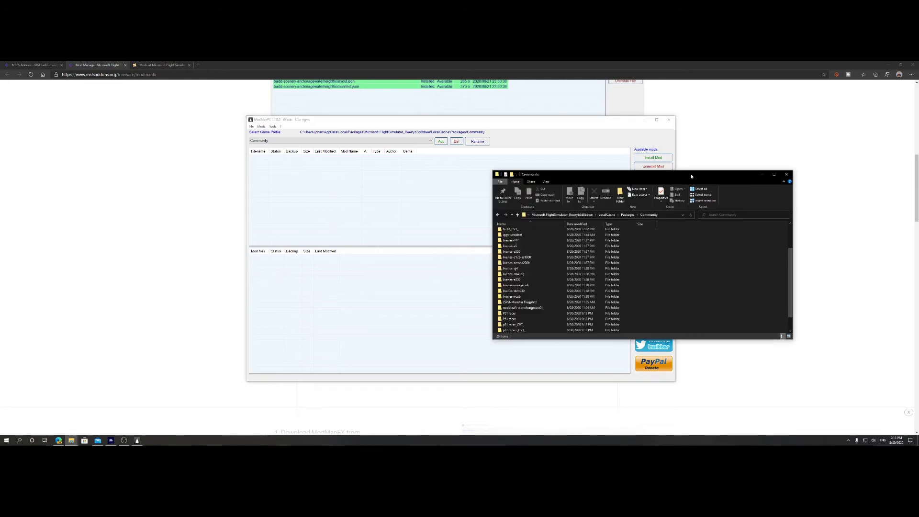
pyautogui.click(528, 297)
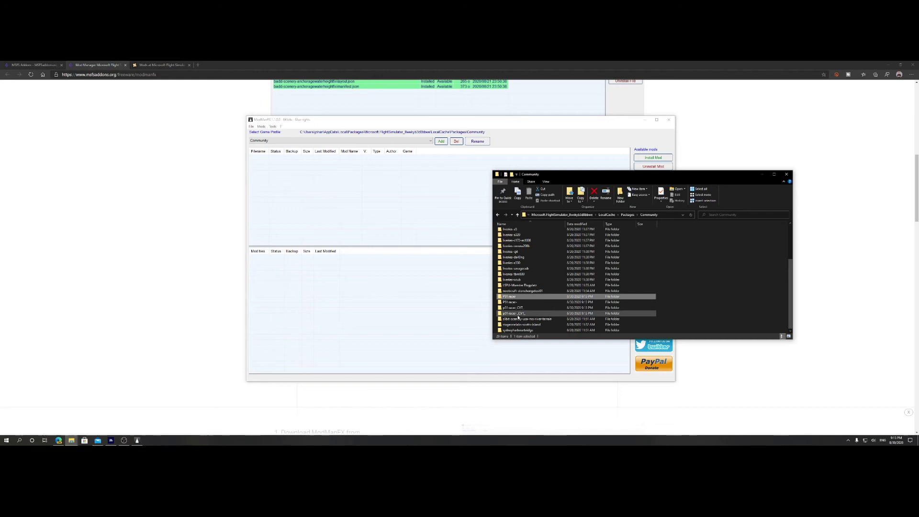
pyautogui.keyDown('shift'); pyautogui.click(516, 314); pyautogui.keyUp('shift')
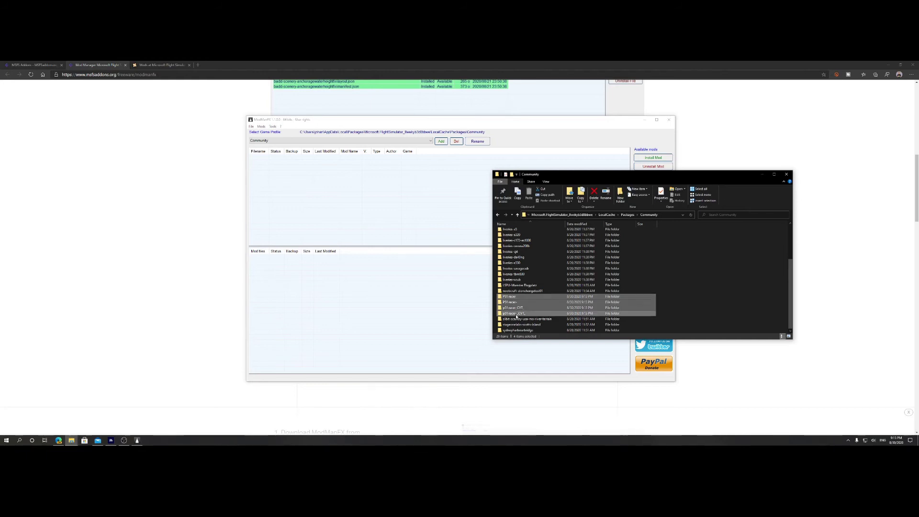
pyautogui.moveTo(515, 314); pyautogui.dragTo(505, 150)
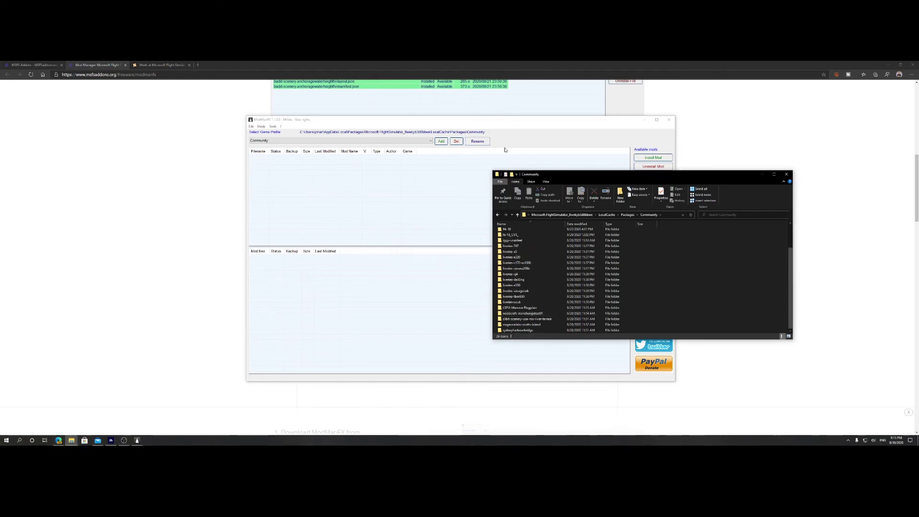
pyautogui.click(505, 125)
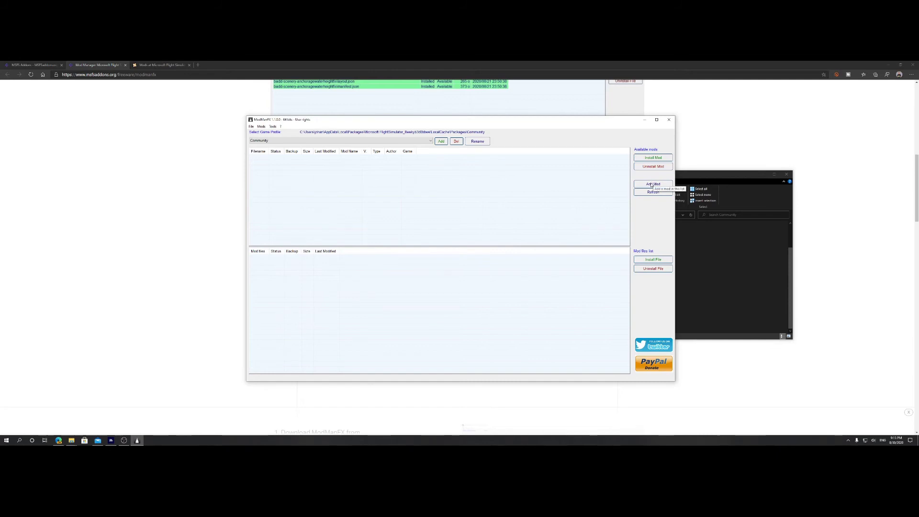
# Start adding a new mod archive from Downloads and check the p51.rar download in File Explorer
pyautogui.click(656, 185)
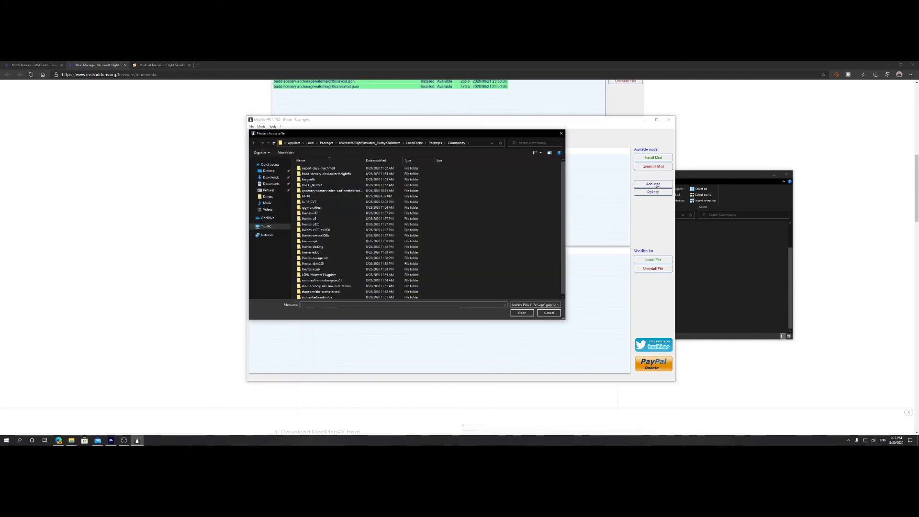
pyautogui.click(269, 178)
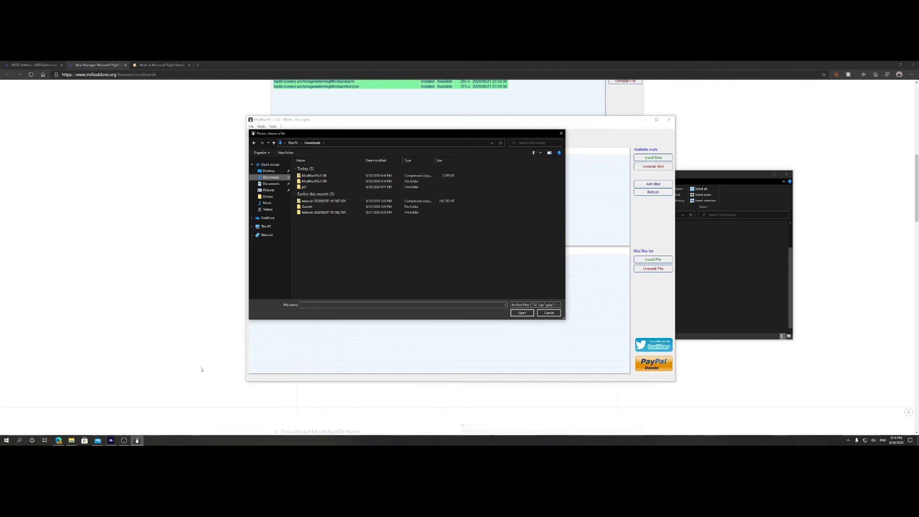
pyautogui.click(71, 440)
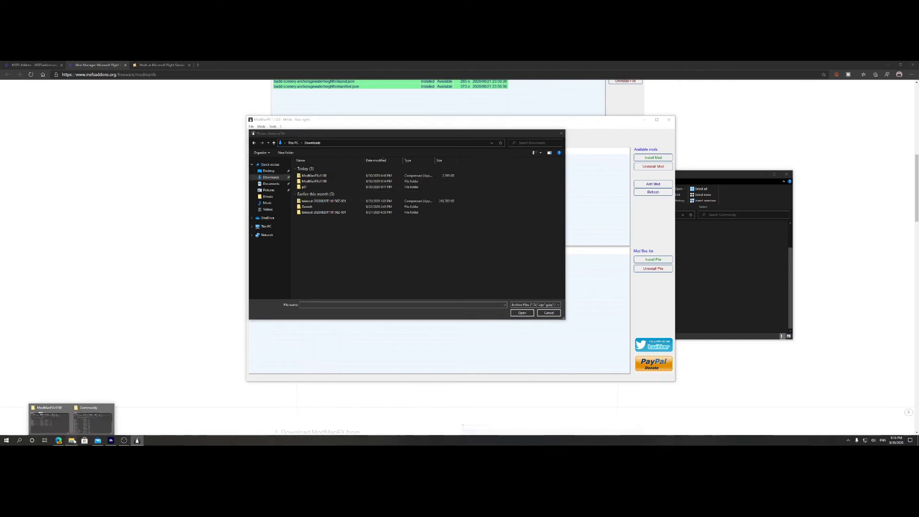
pyautogui.click(91, 421)
pyautogui.click(71, 440)
pyautogui.click(48, 419)
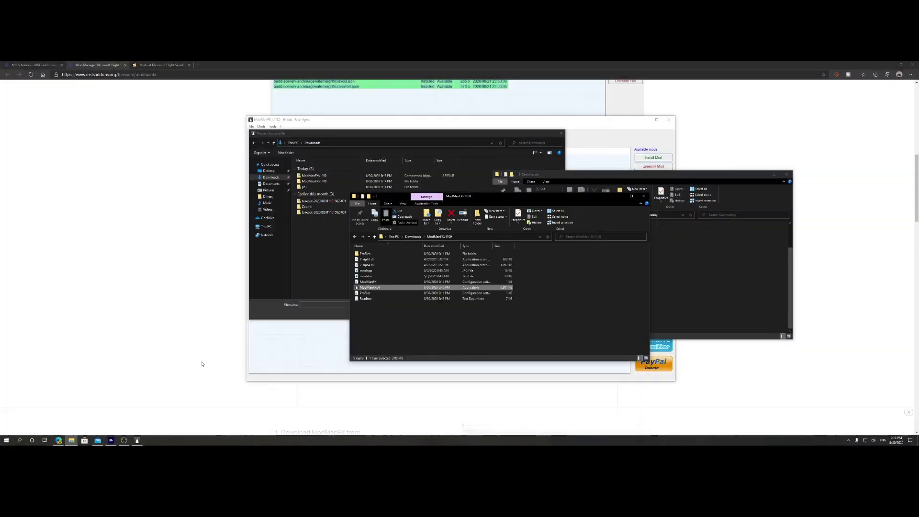
pyautogui.click(413, 237)
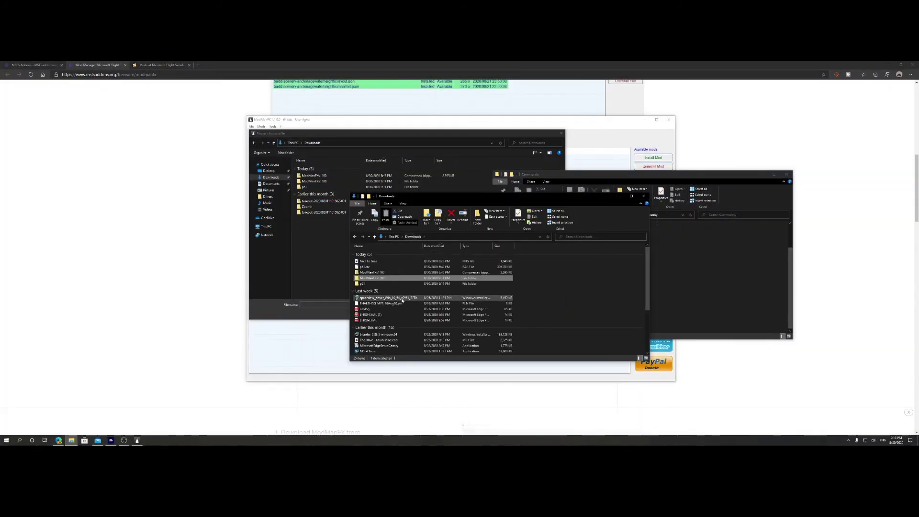
pyautogui.click(370, 266)
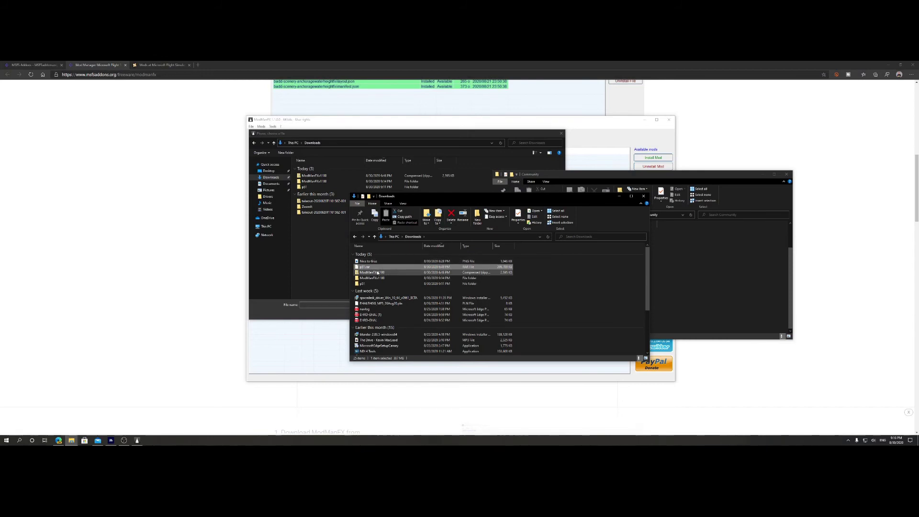
# In the ModManFX archive chooser, open the p51 folder to show the four p51 racer folders
pyautogui.click(387, 143)
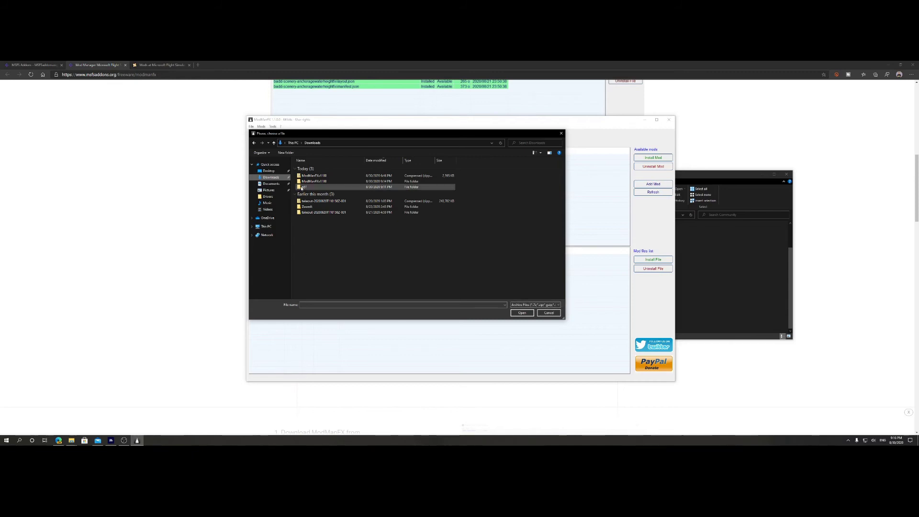
pyautogui.click(301, 187)
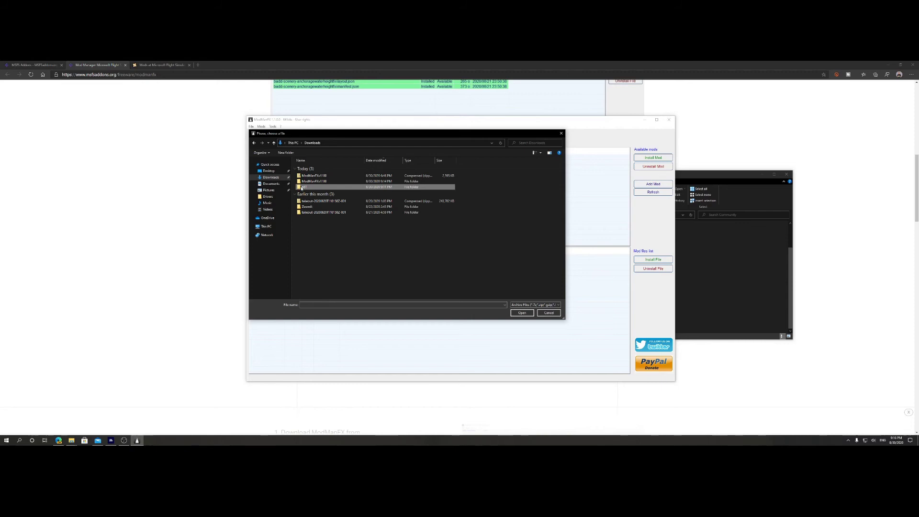
pyautogui.rightClick(302, 189)
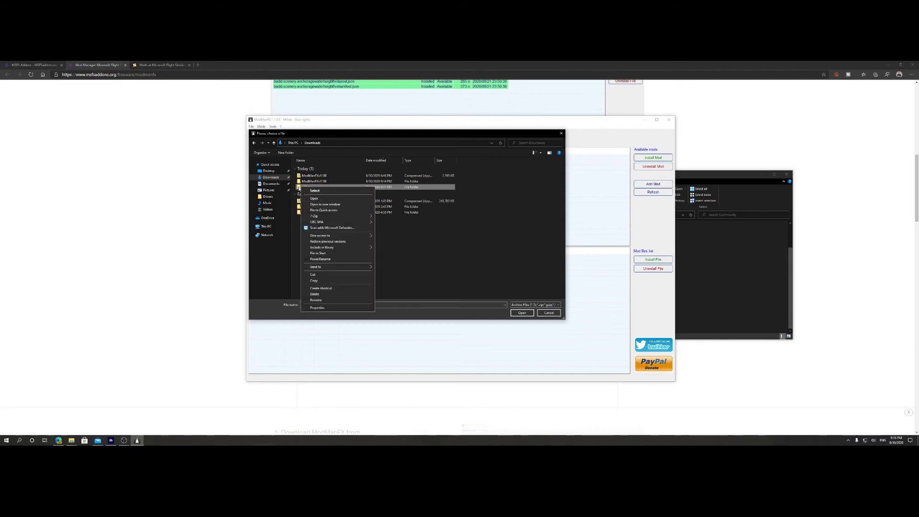
pyautogui.click(337, 198)
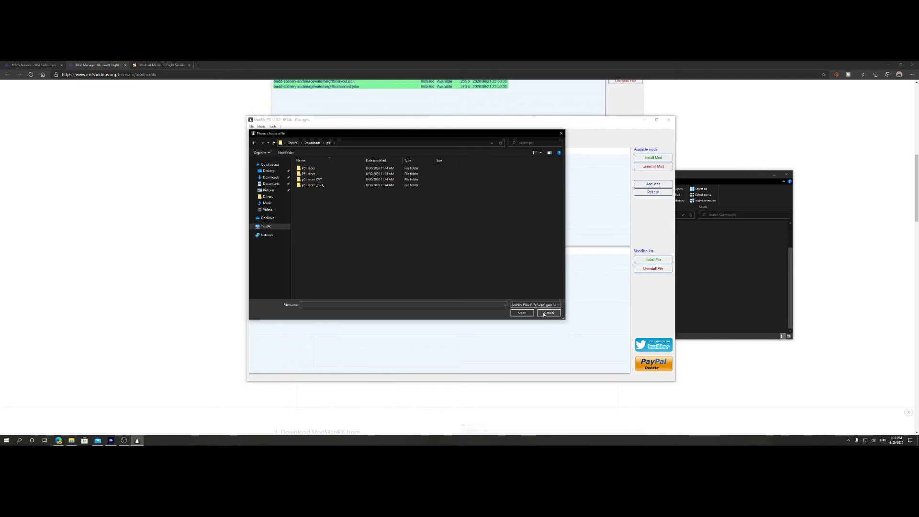
# In Explorer's Downloads\p51, select the racer folders and compress them with 7-Zip into p51.7z
pyautogui.press('super+e')
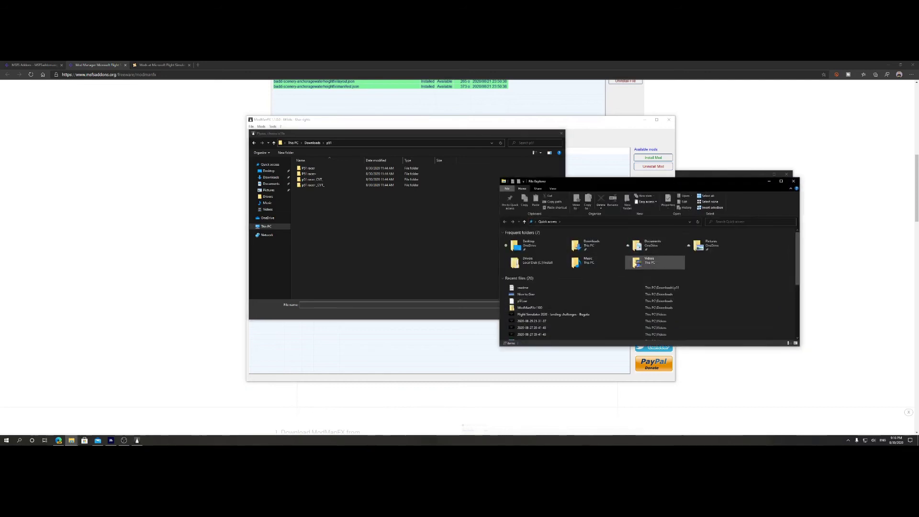
pyautogui.doubleClick(585, 244)
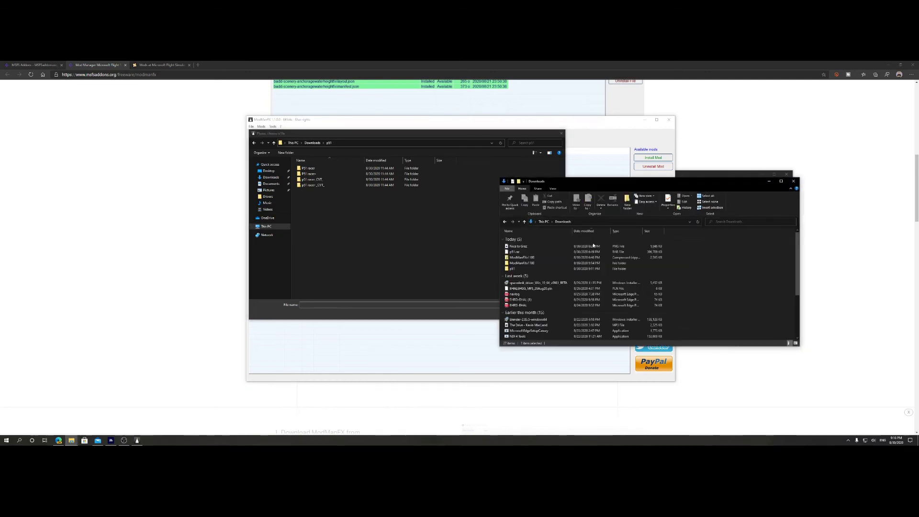
pyautogui.doubleClick(531, 269)
pyautogui.moveTo(544, 282); pyautogui.dragTo(513, 239)
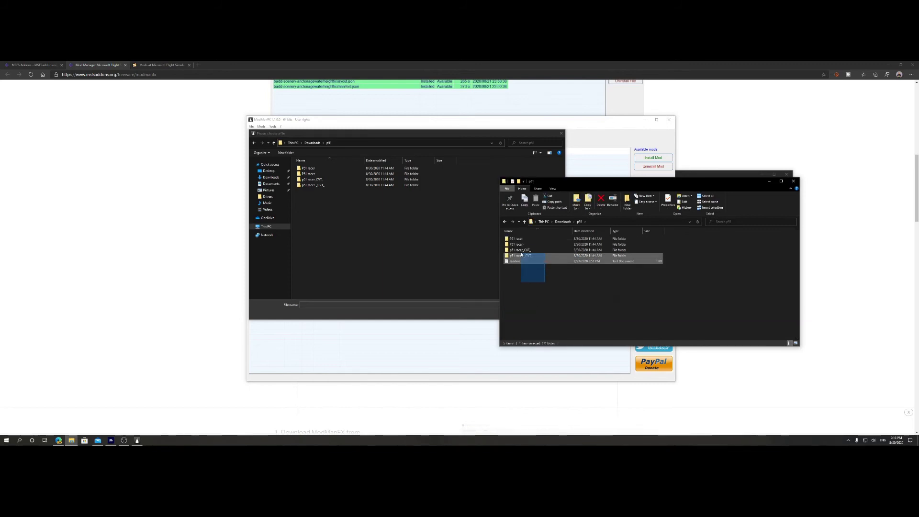
pyautogui.rightClick(531, 245)
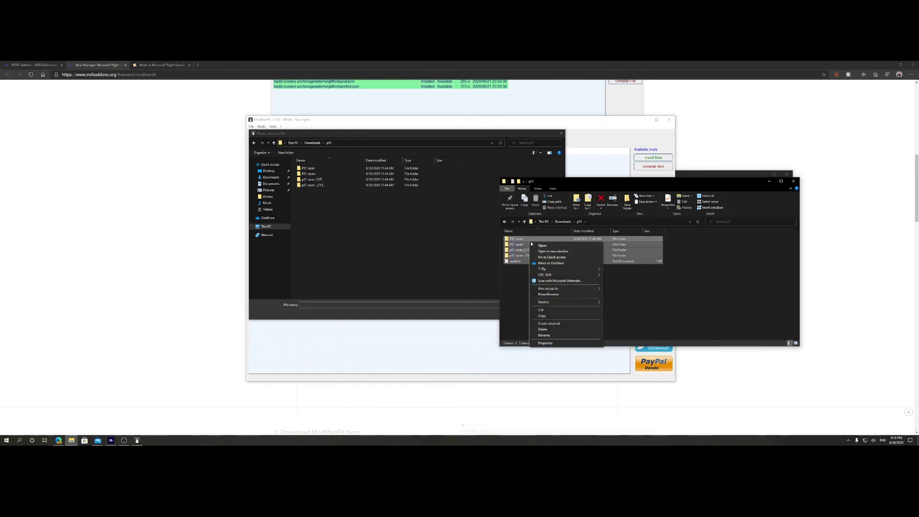
pyautogui.moveTo(546, 269)
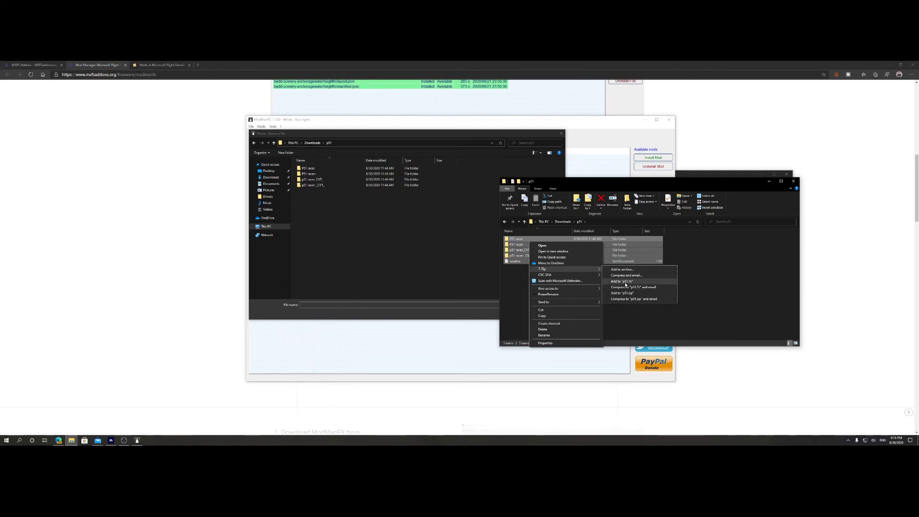
pyautogui.click(624, 281)
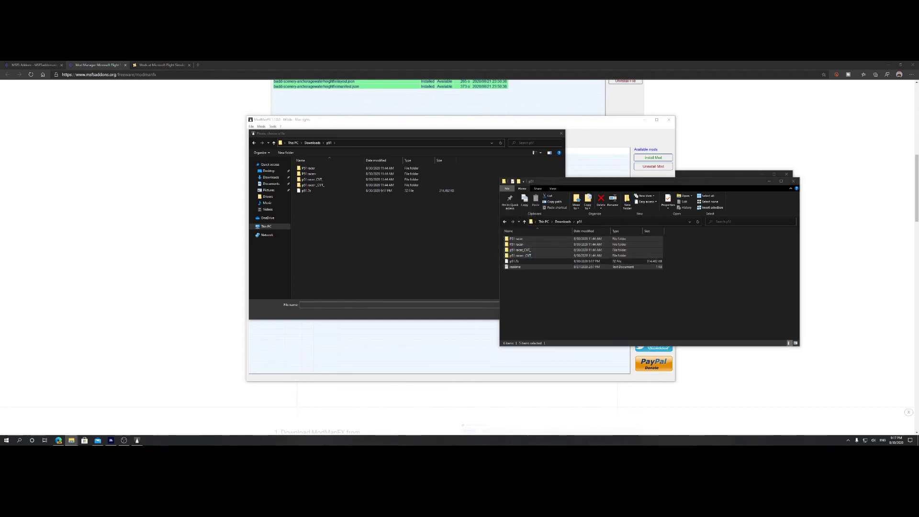
# Choose p51.7z in the ModManFX chooser so it extracts to the cache folder
pyautogui.click(524, 137)
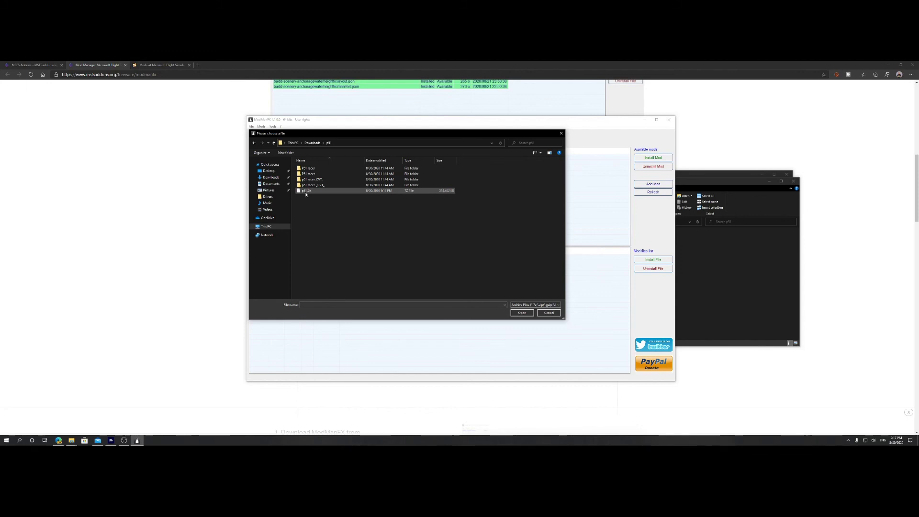
pyautogui.click(305, 192)
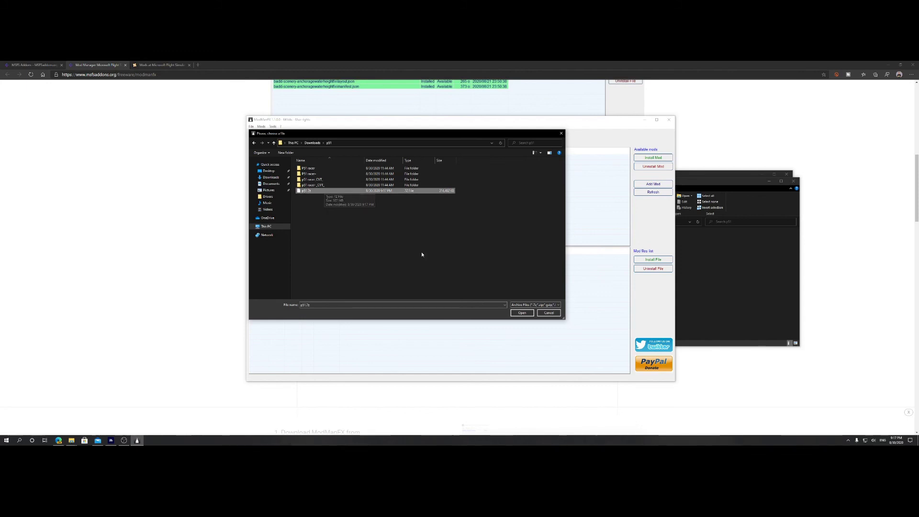
pyautogui.click(524, 313)
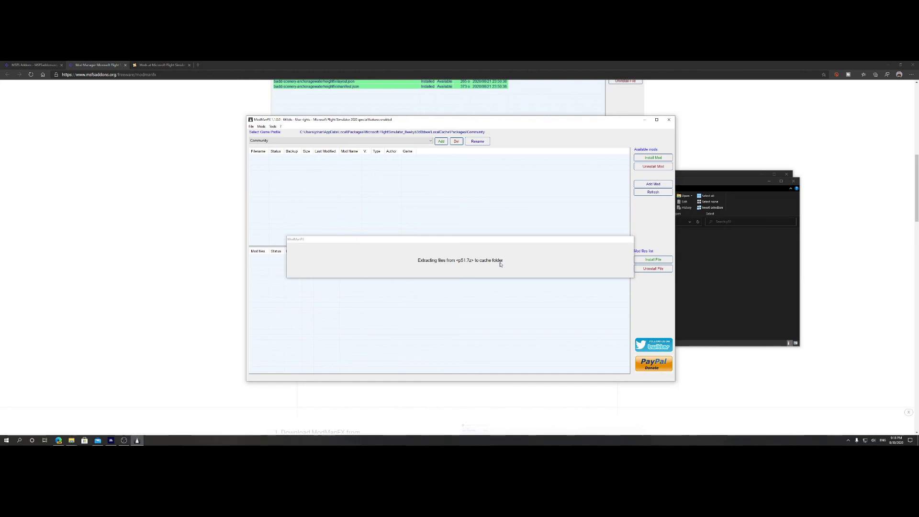
# Check the Community folder, then select the p51.7z mod to list its files, all not installed
pyautogui.click(713, 176)
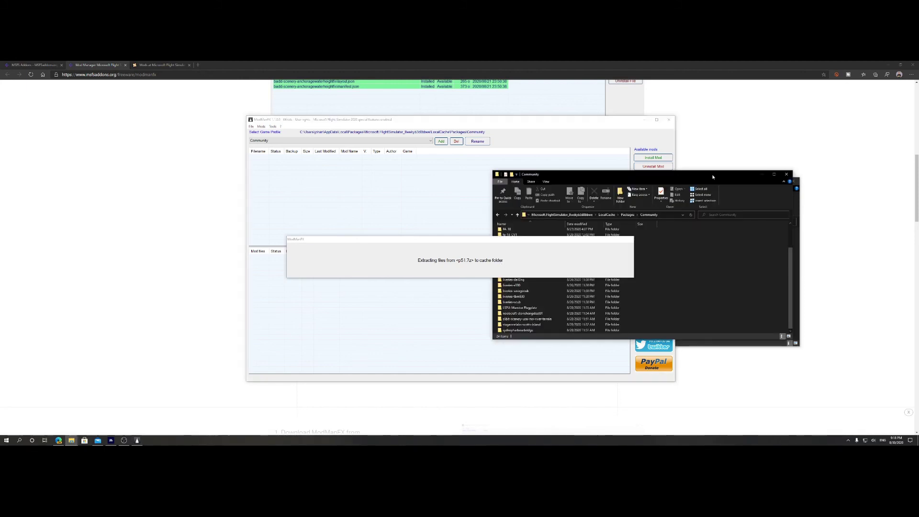
pyautogui.scroll(2, 708, 279)
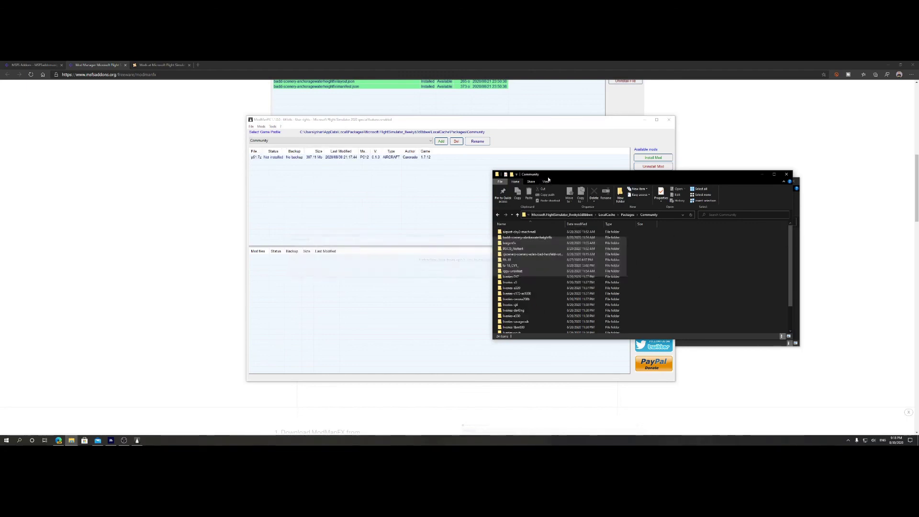
pyautogui.moveTo(548, 179)
pyautogui.mouseDown()
pyautogui.moveTo(620, 178)
pyautogui.moveTo(630, 204)
pyautogui.mouseUp()
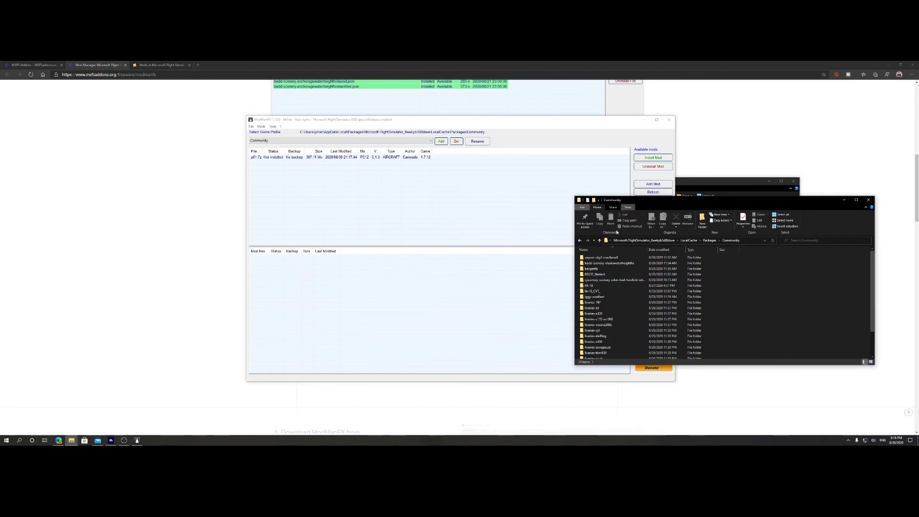
pyautogui.scroll(-3, 616, 316)
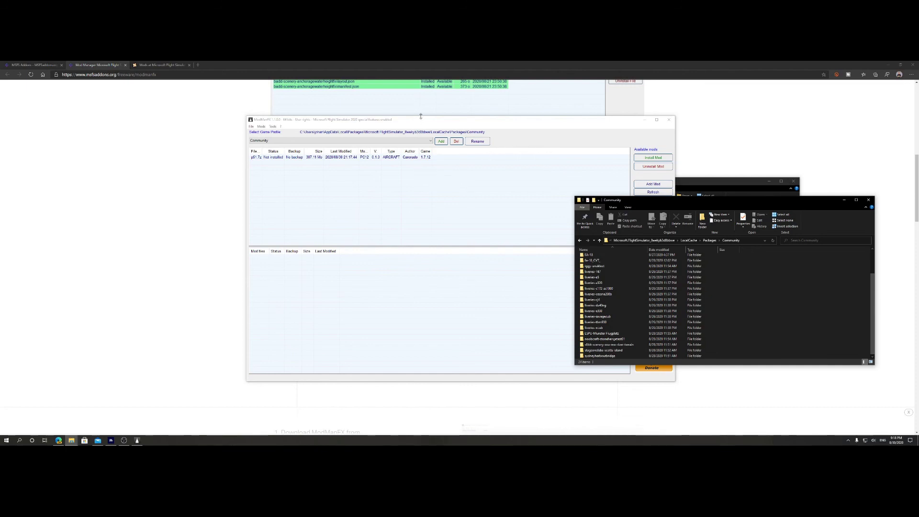
pyautogui.click(422, 121)
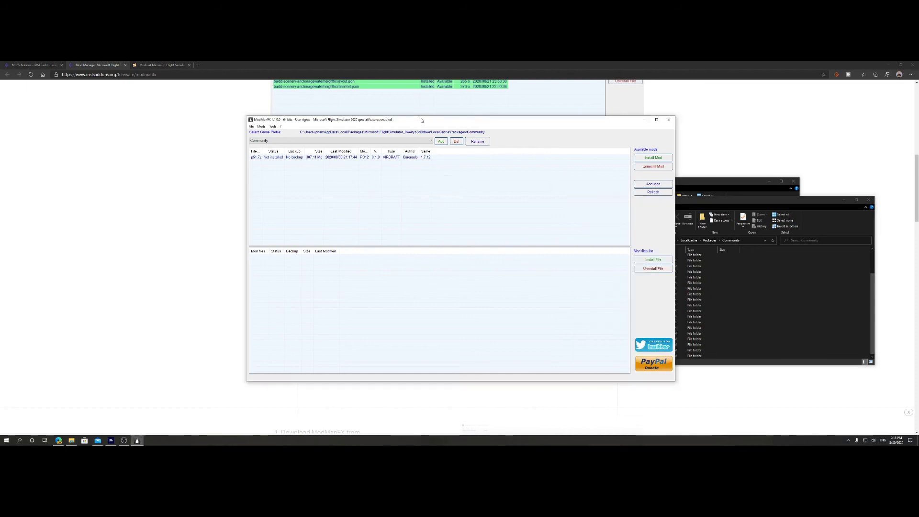
pyautogui.click(371, 157)
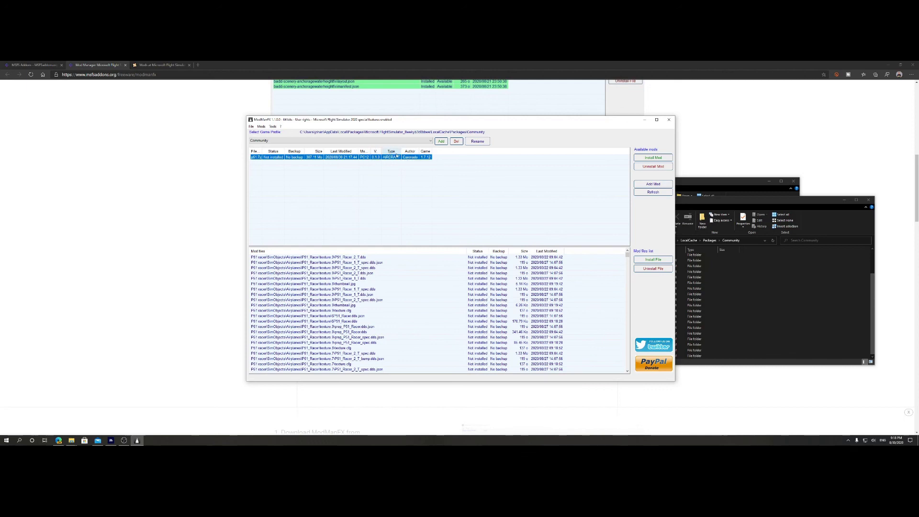
# Install the p51.7z mod into Community and verify every P51 racer file shows as installed
pyautogui.click(655, 158)
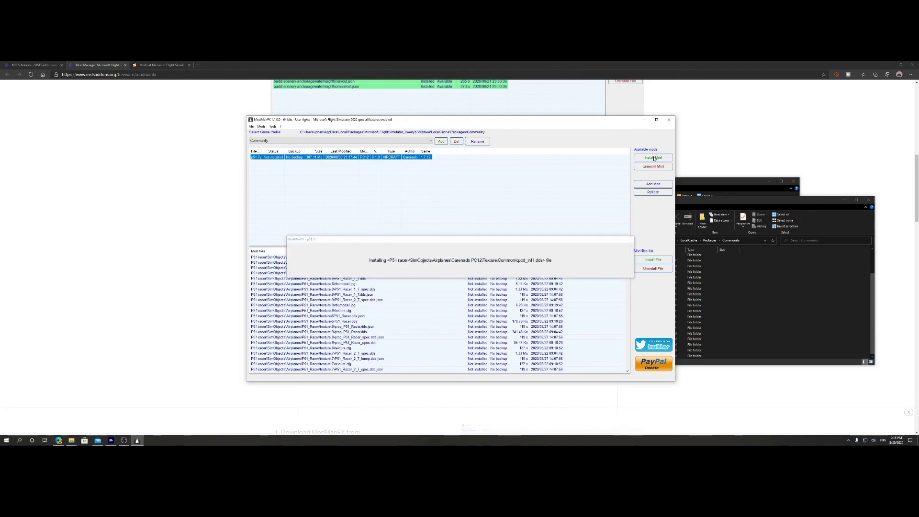
pyautogui.click(716, 202)
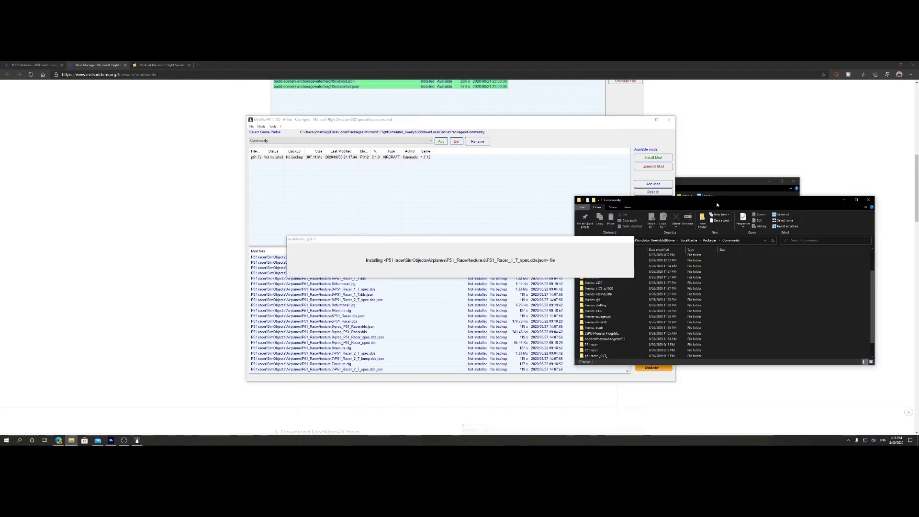
pyautogui.scroll(-1, 606, 327)
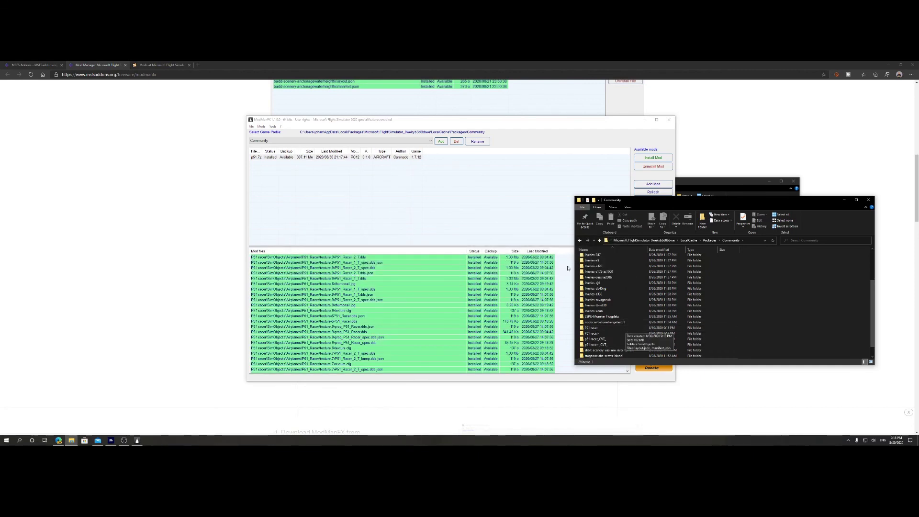
pyautogui.click(490, 127)
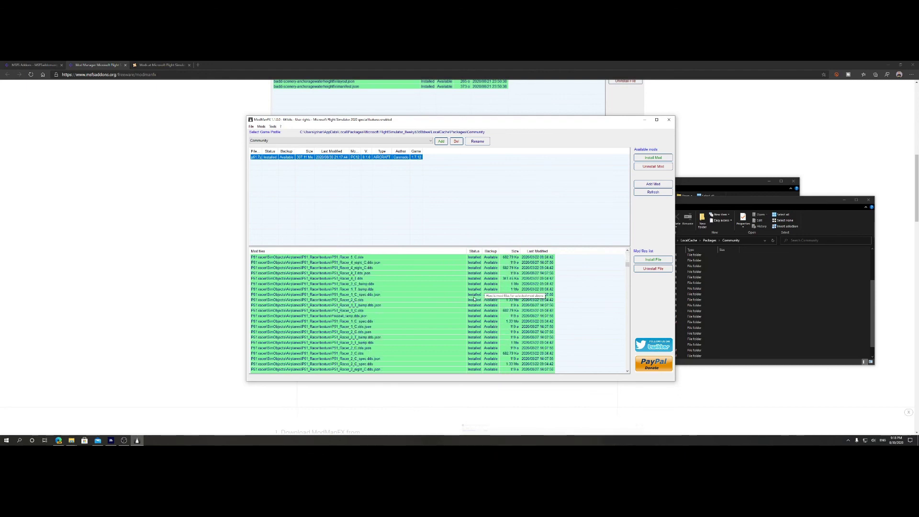
pyautogui.scroll(-5, 475, 298)
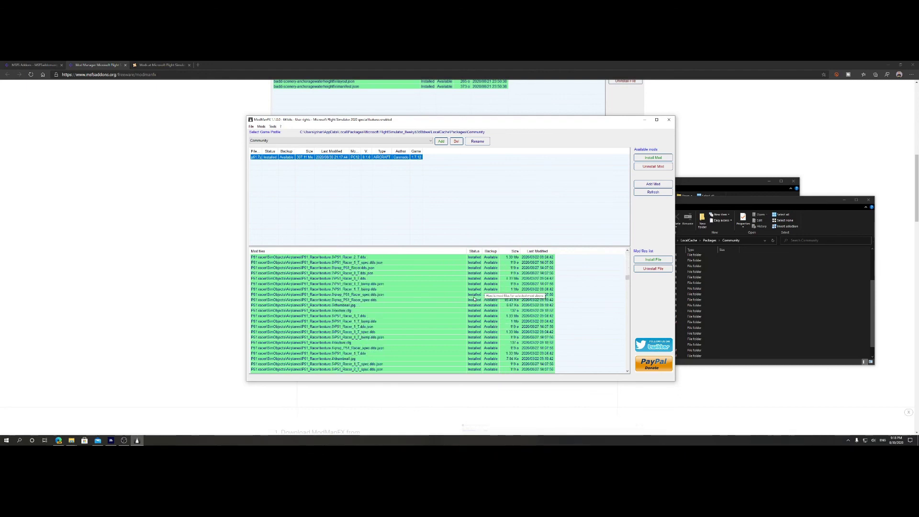